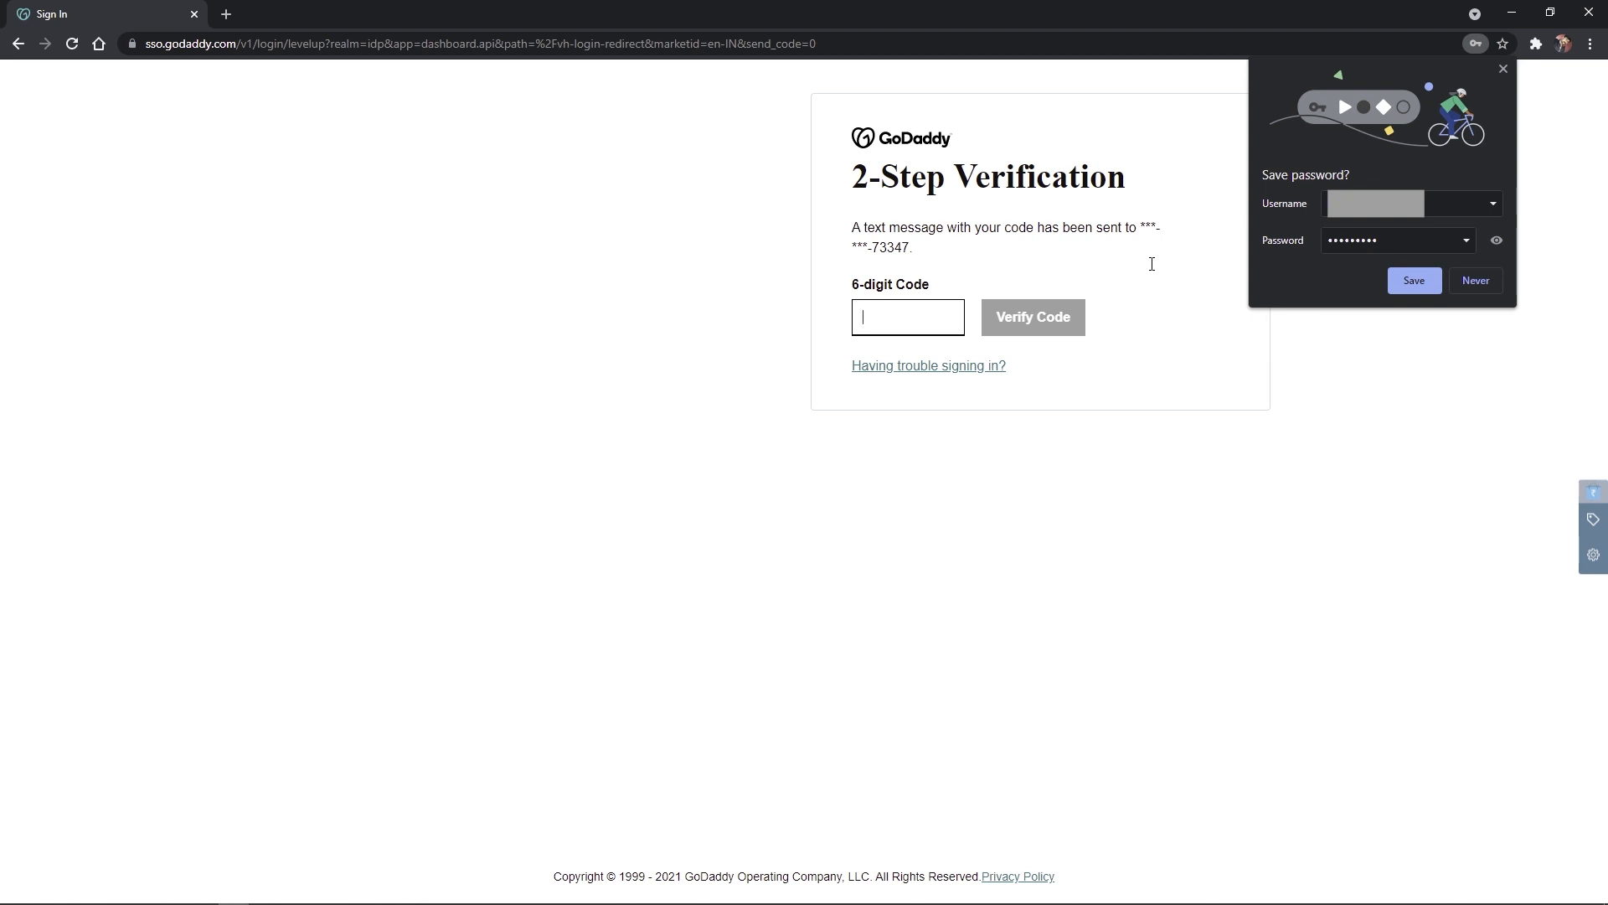
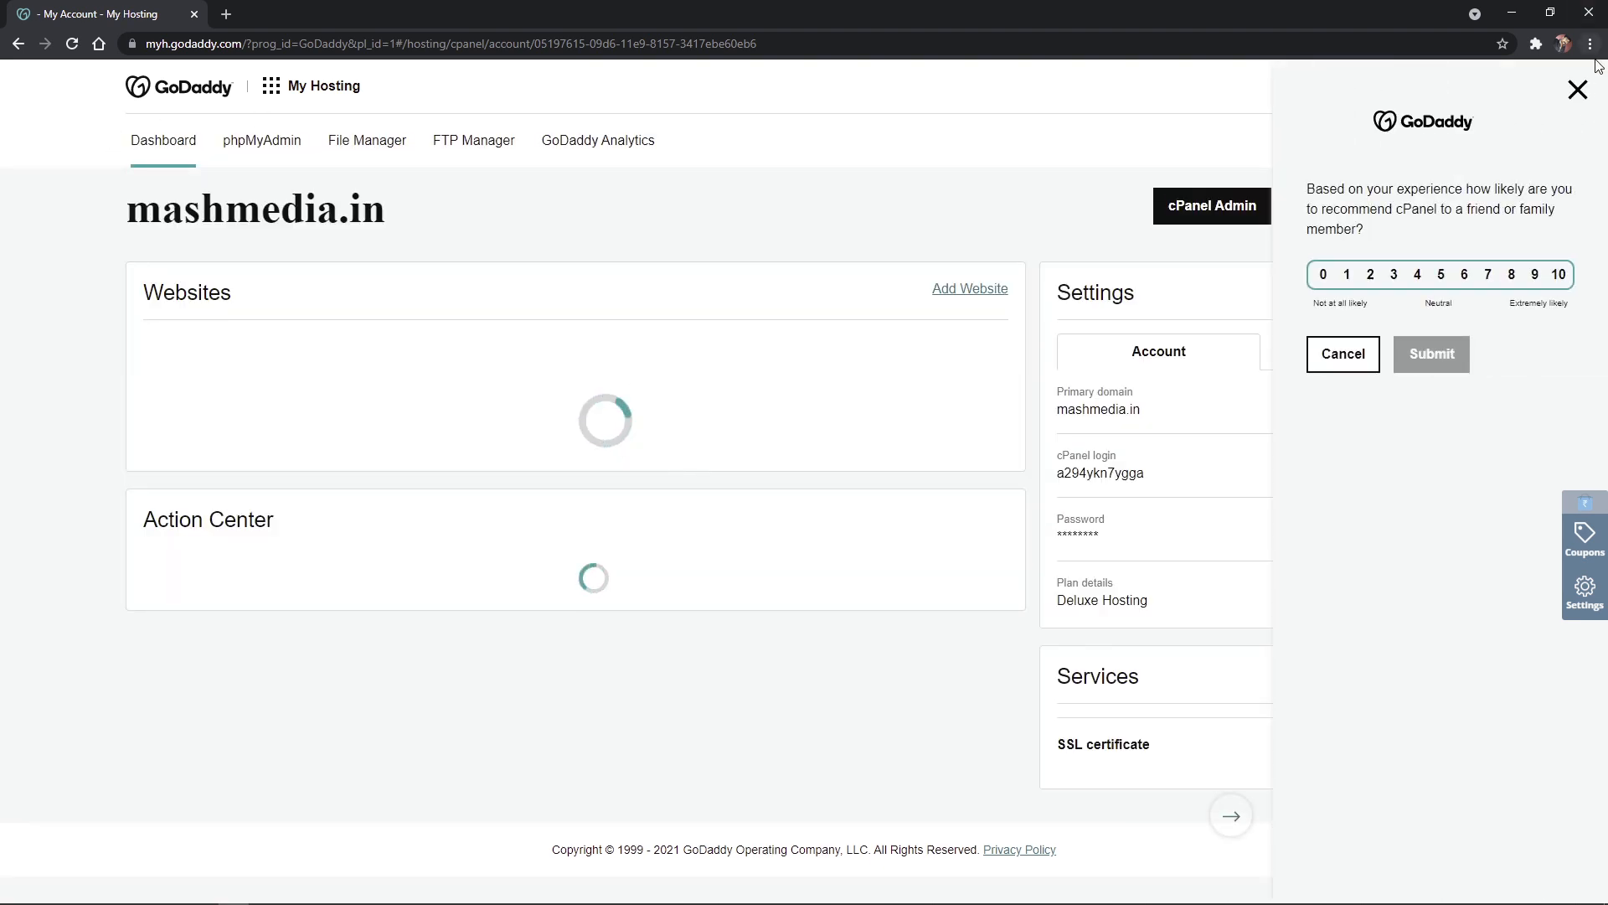
Verify with the pasted code, close the survey, and launch cPanel for mashmedia.in.
left_click(1577, 90)
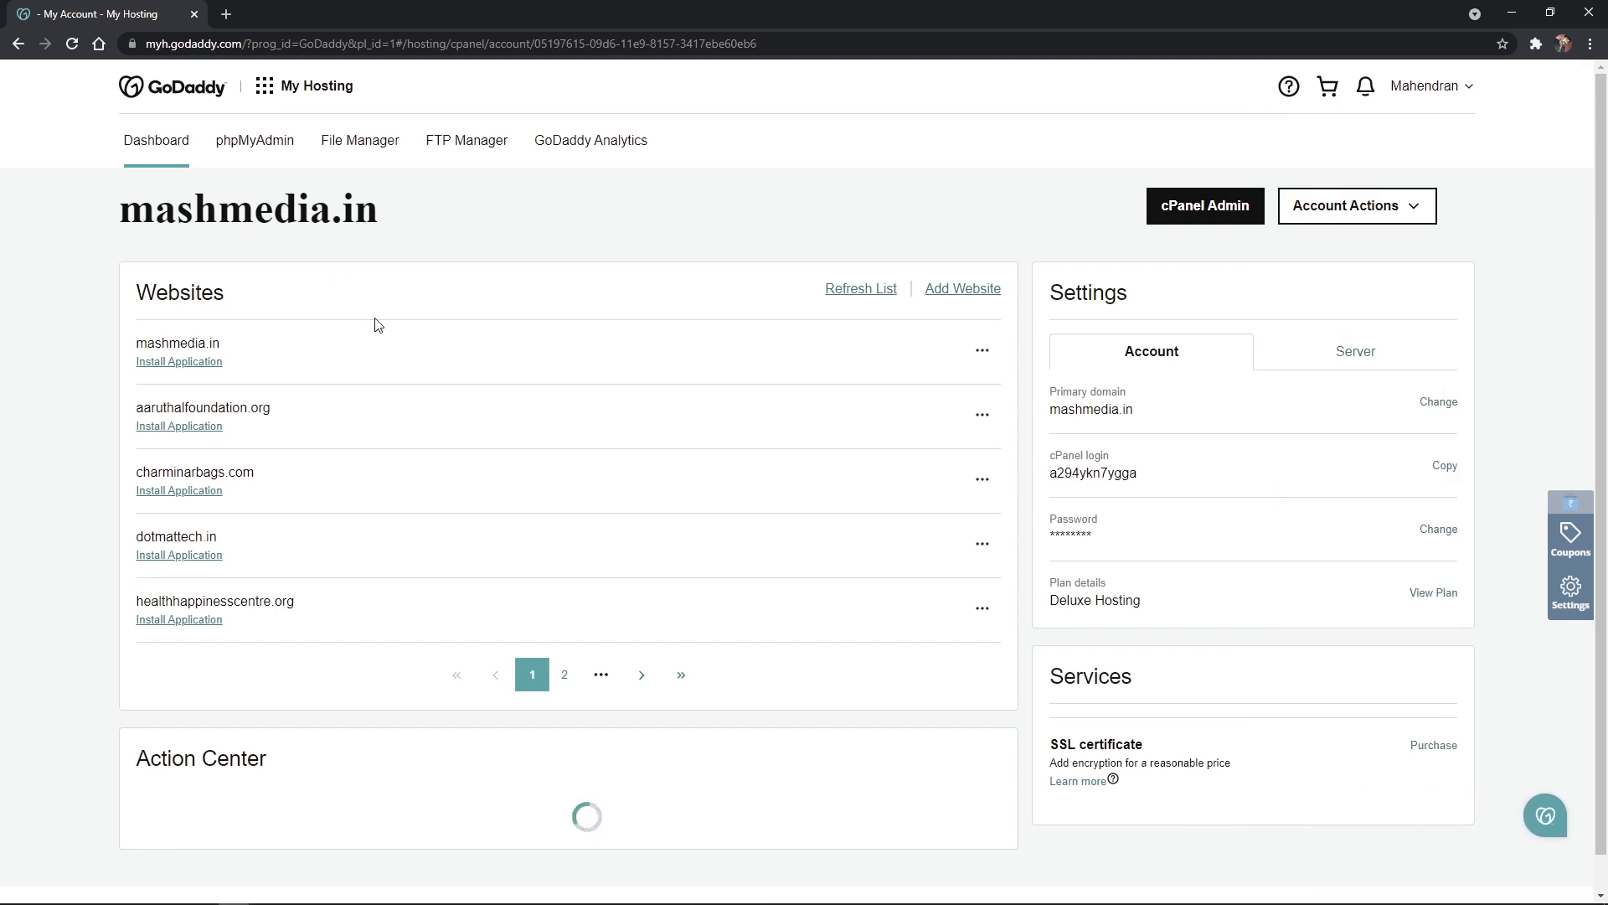
left_click(1218, 204)
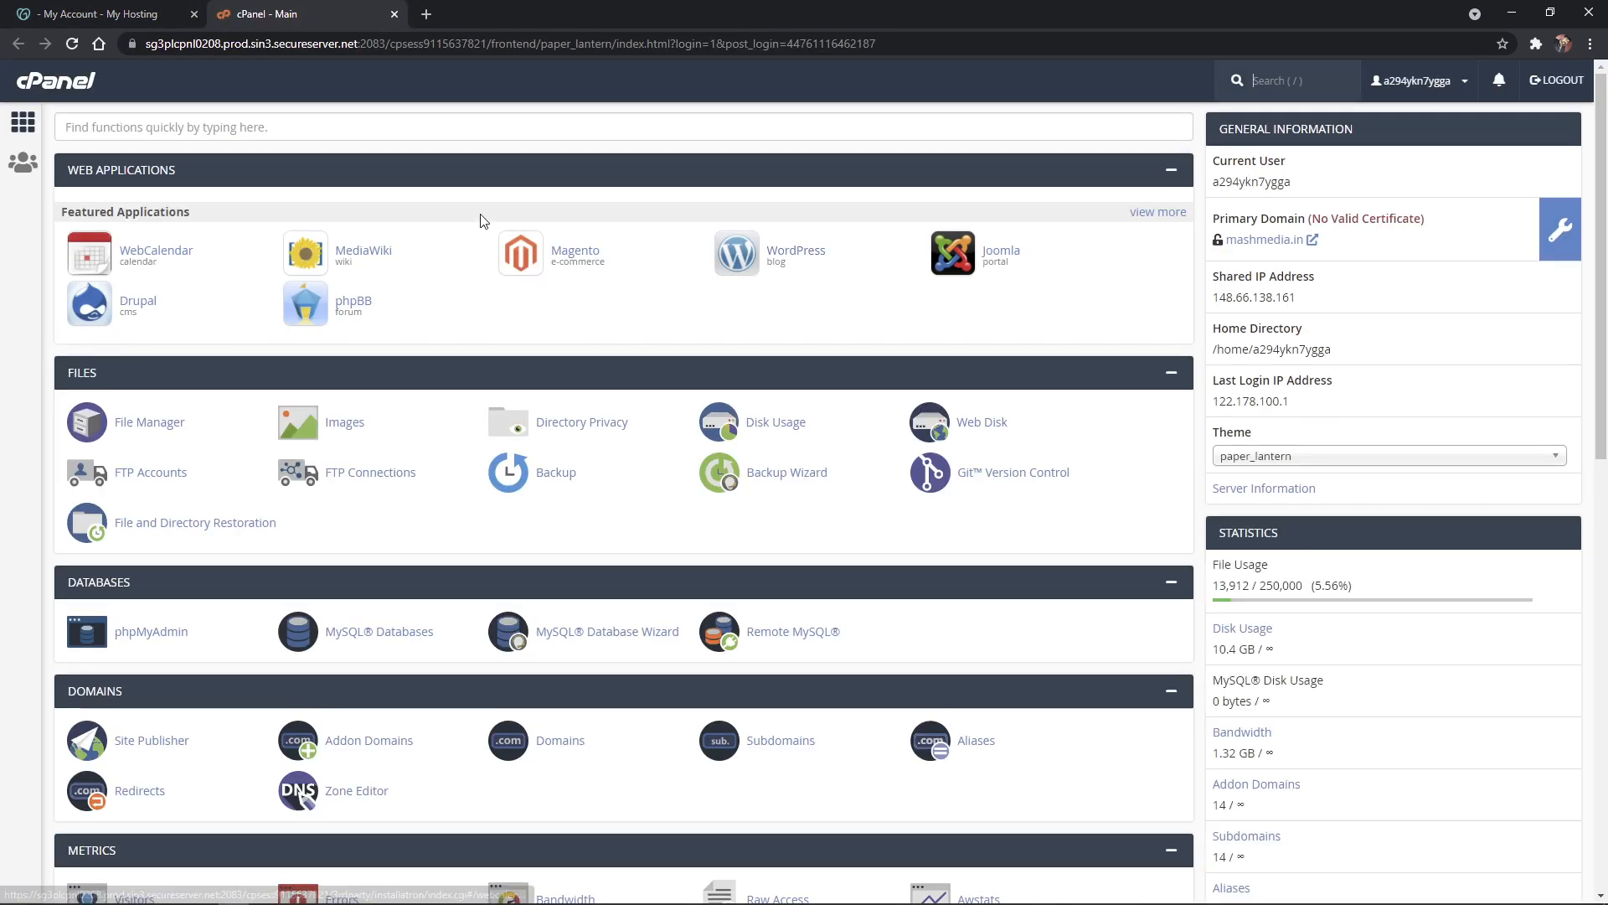
Scroll the cPanel dashboard to find Installatron in the Software section.
scroll(618, 536, "down", 8)
scroll(618, 533, "down", 3)
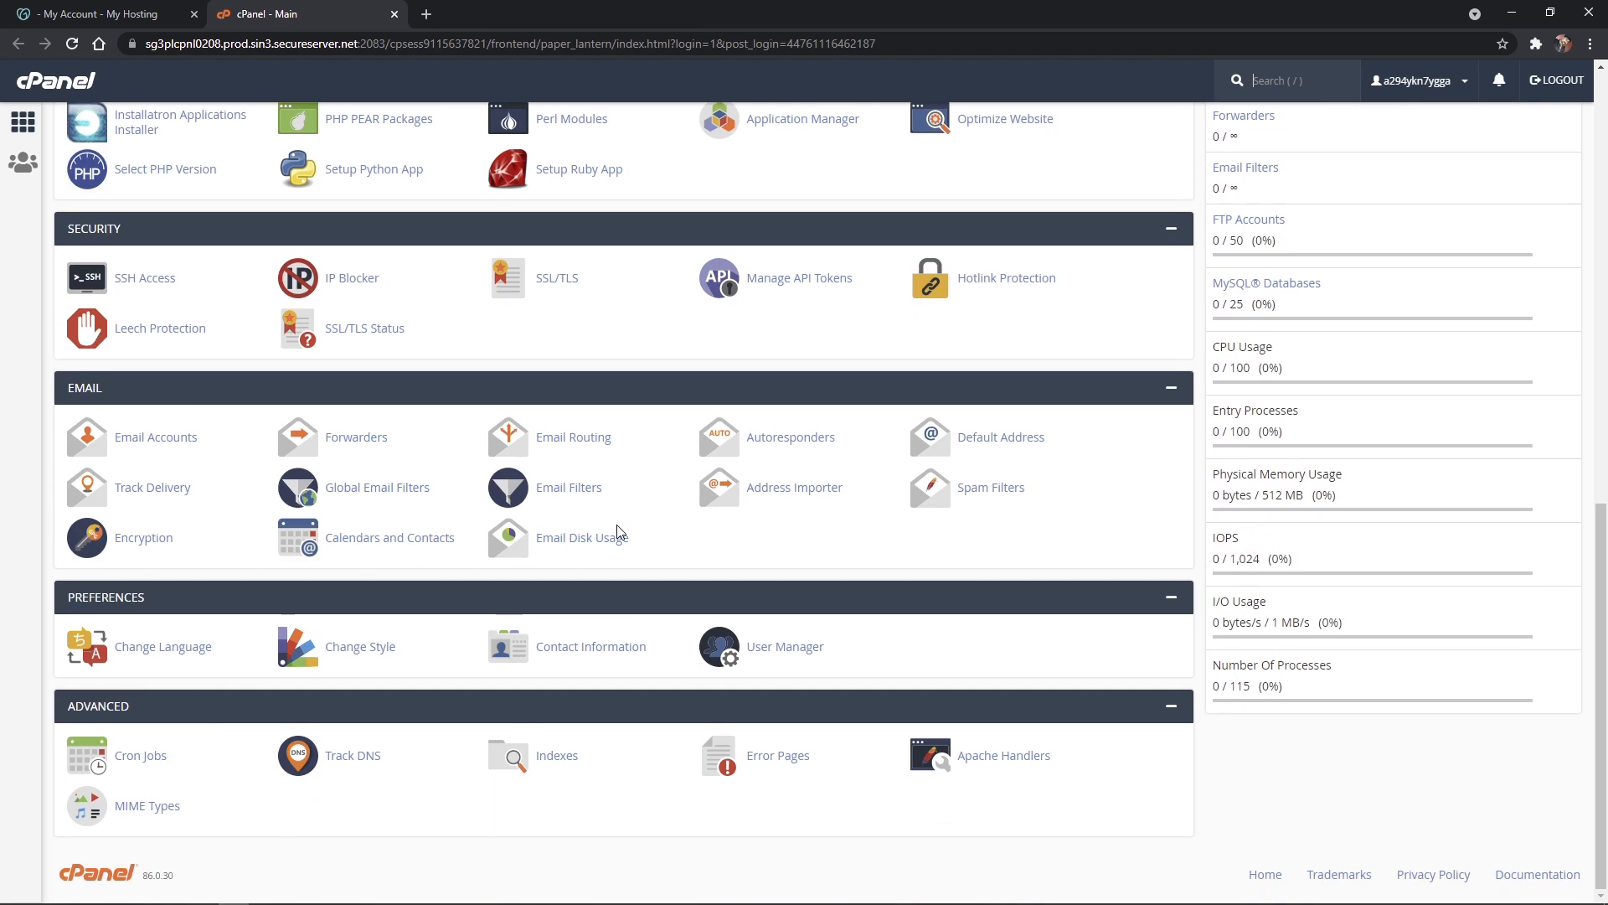
scroll(618, 533, "up", 10)
scroll(3, 326, "up", 2)
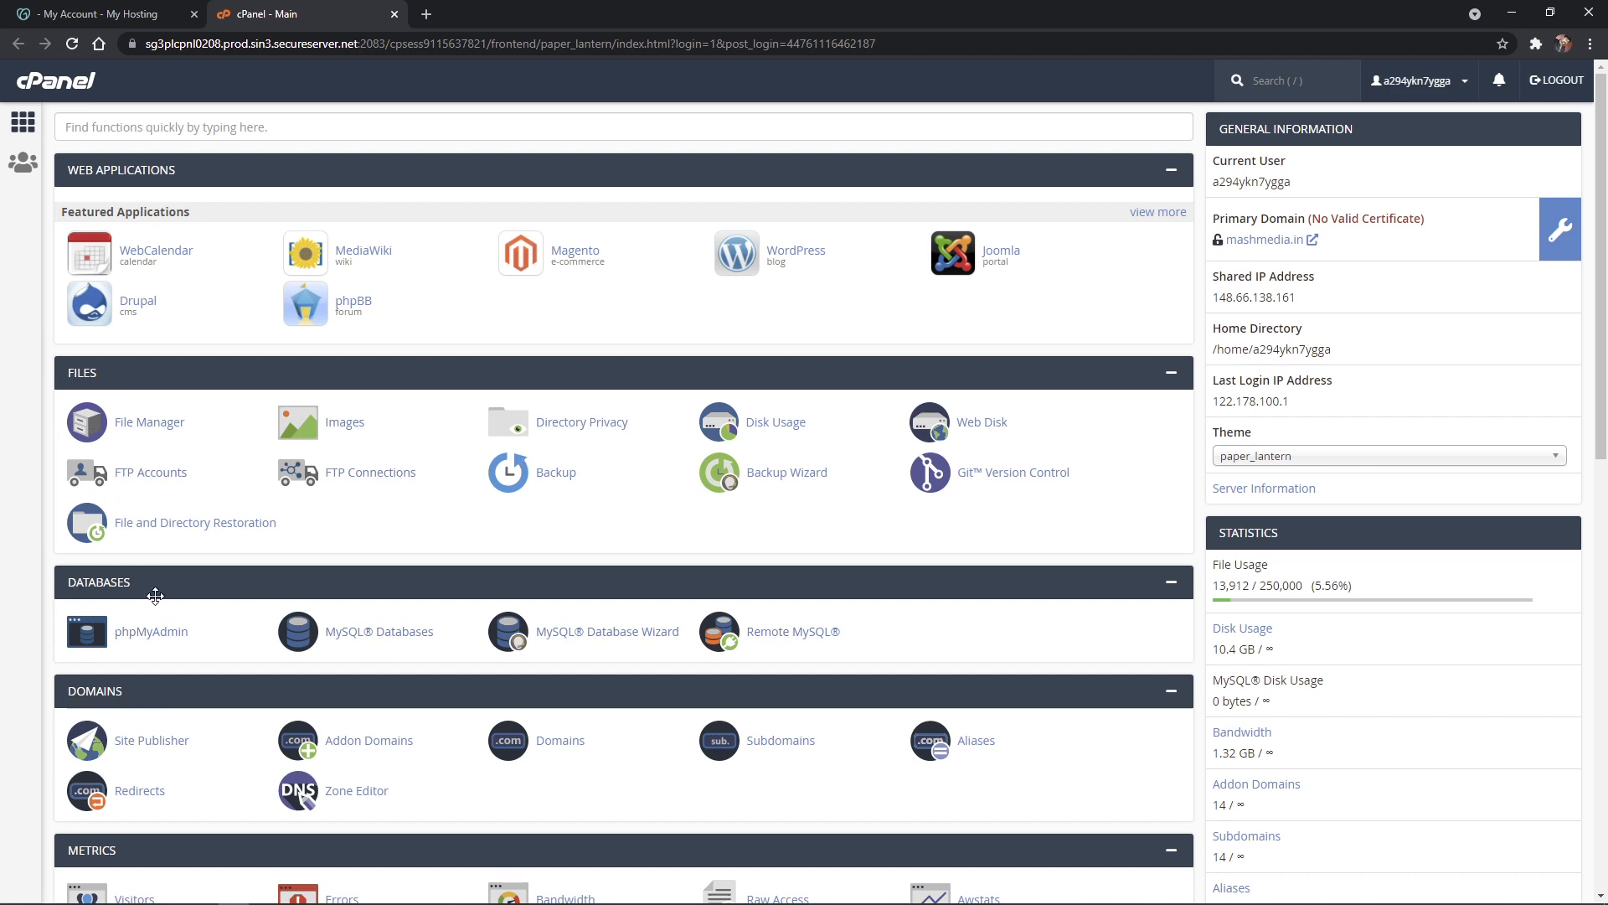
scroll(382, 395, "down", 5)
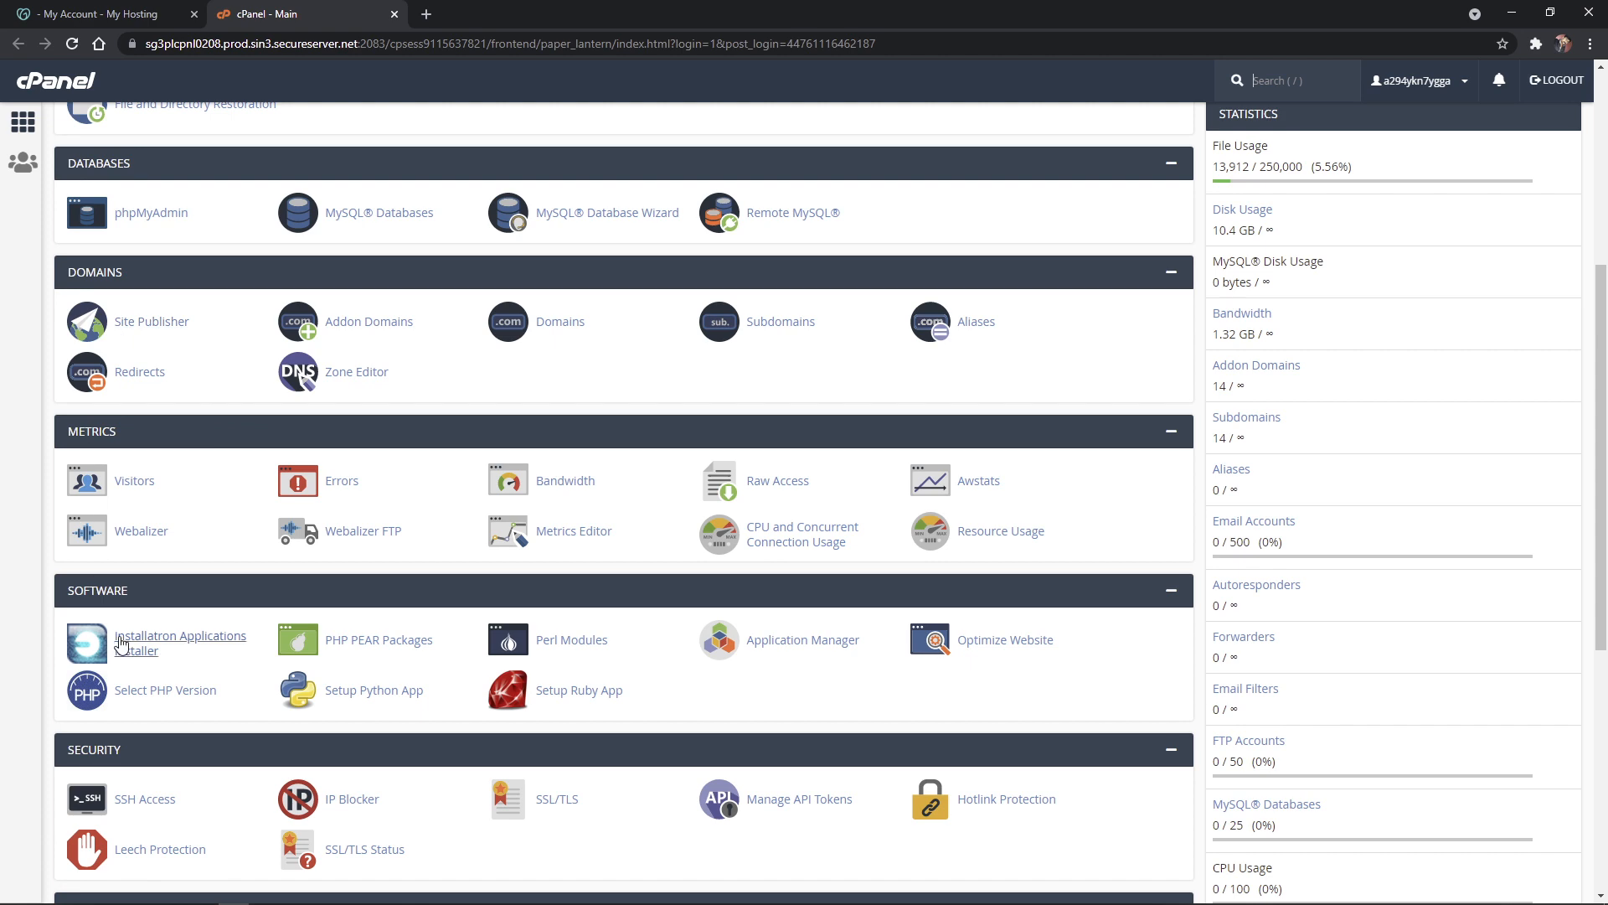
scroll(123, 645, "down", 5)
scroll(150, 625, "down", 2)
scroll(151, 625, "up", 6)
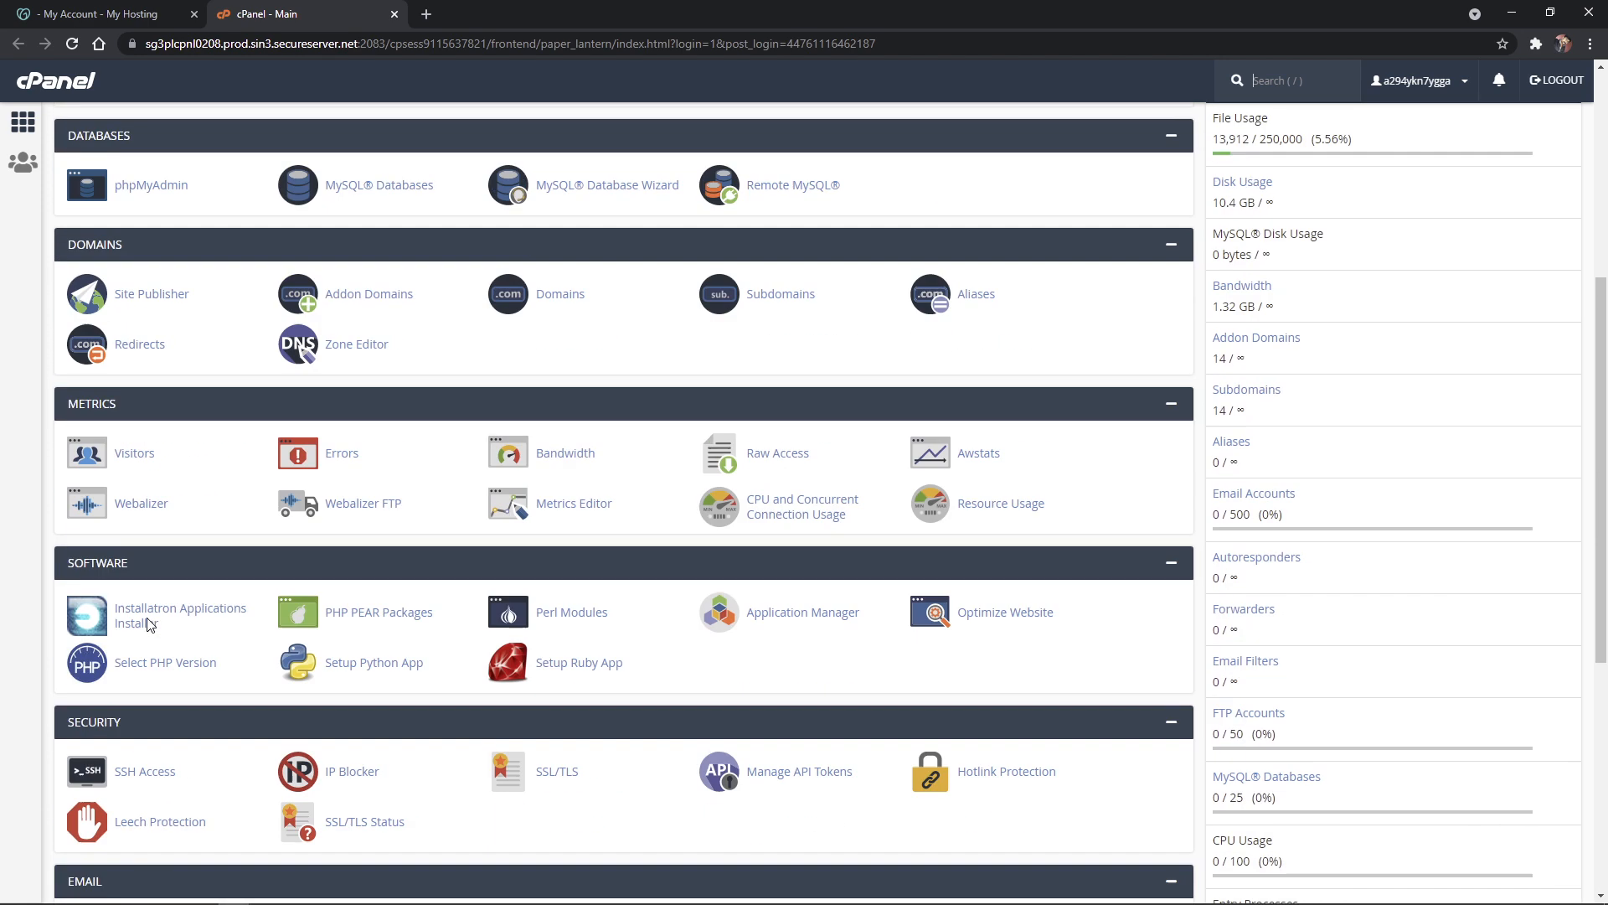
scroll(150, 624, "up", 5)
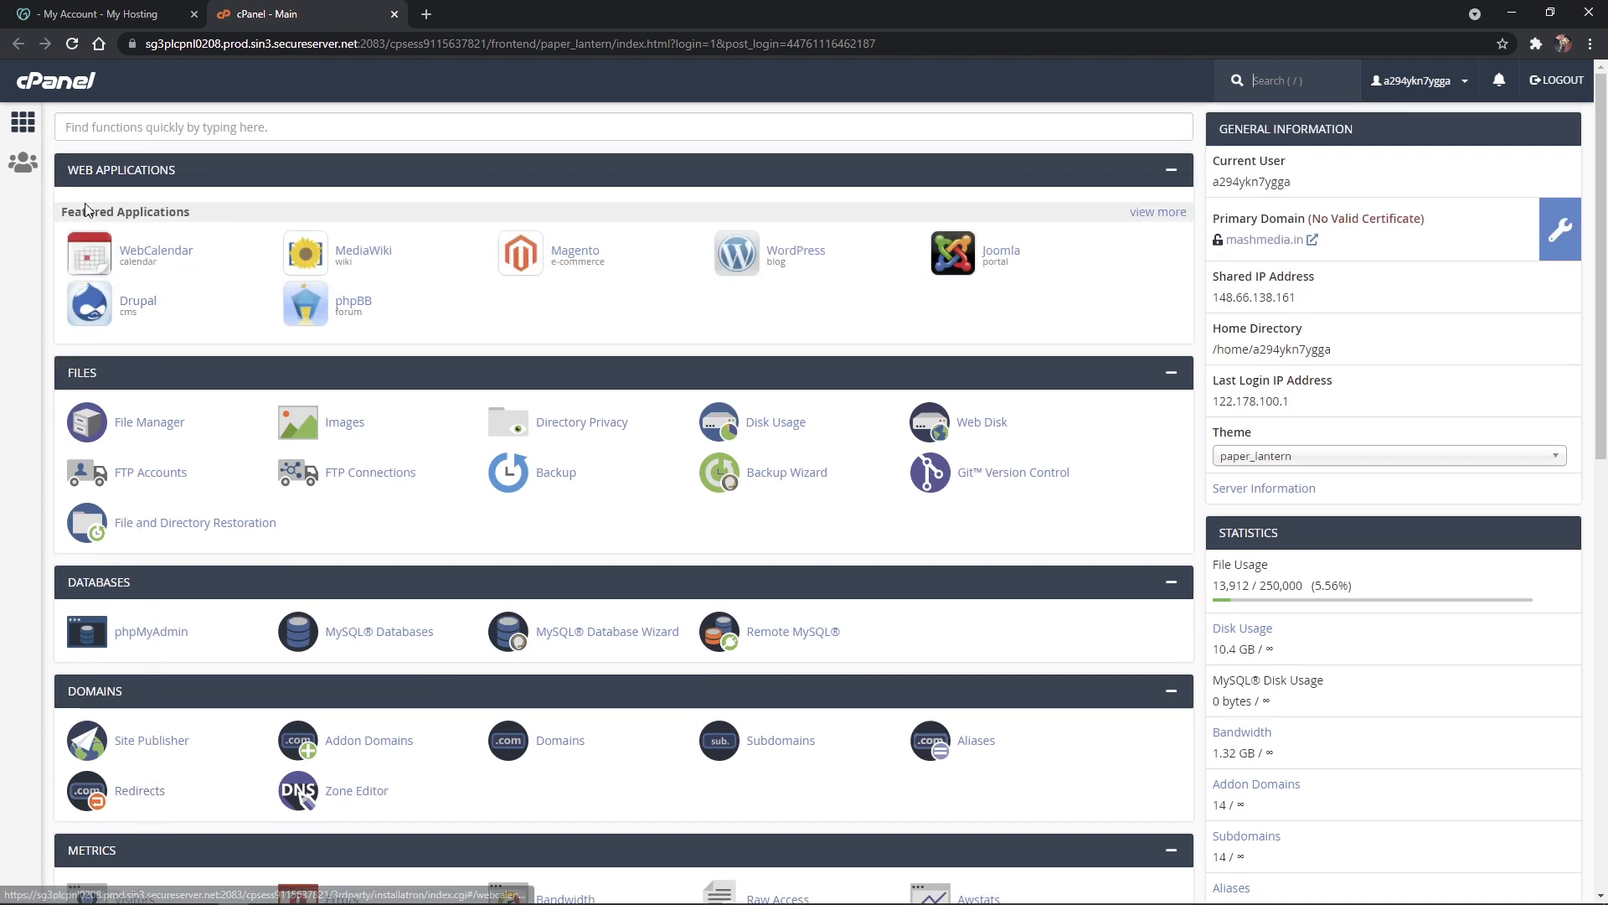
left_click(797, 257)
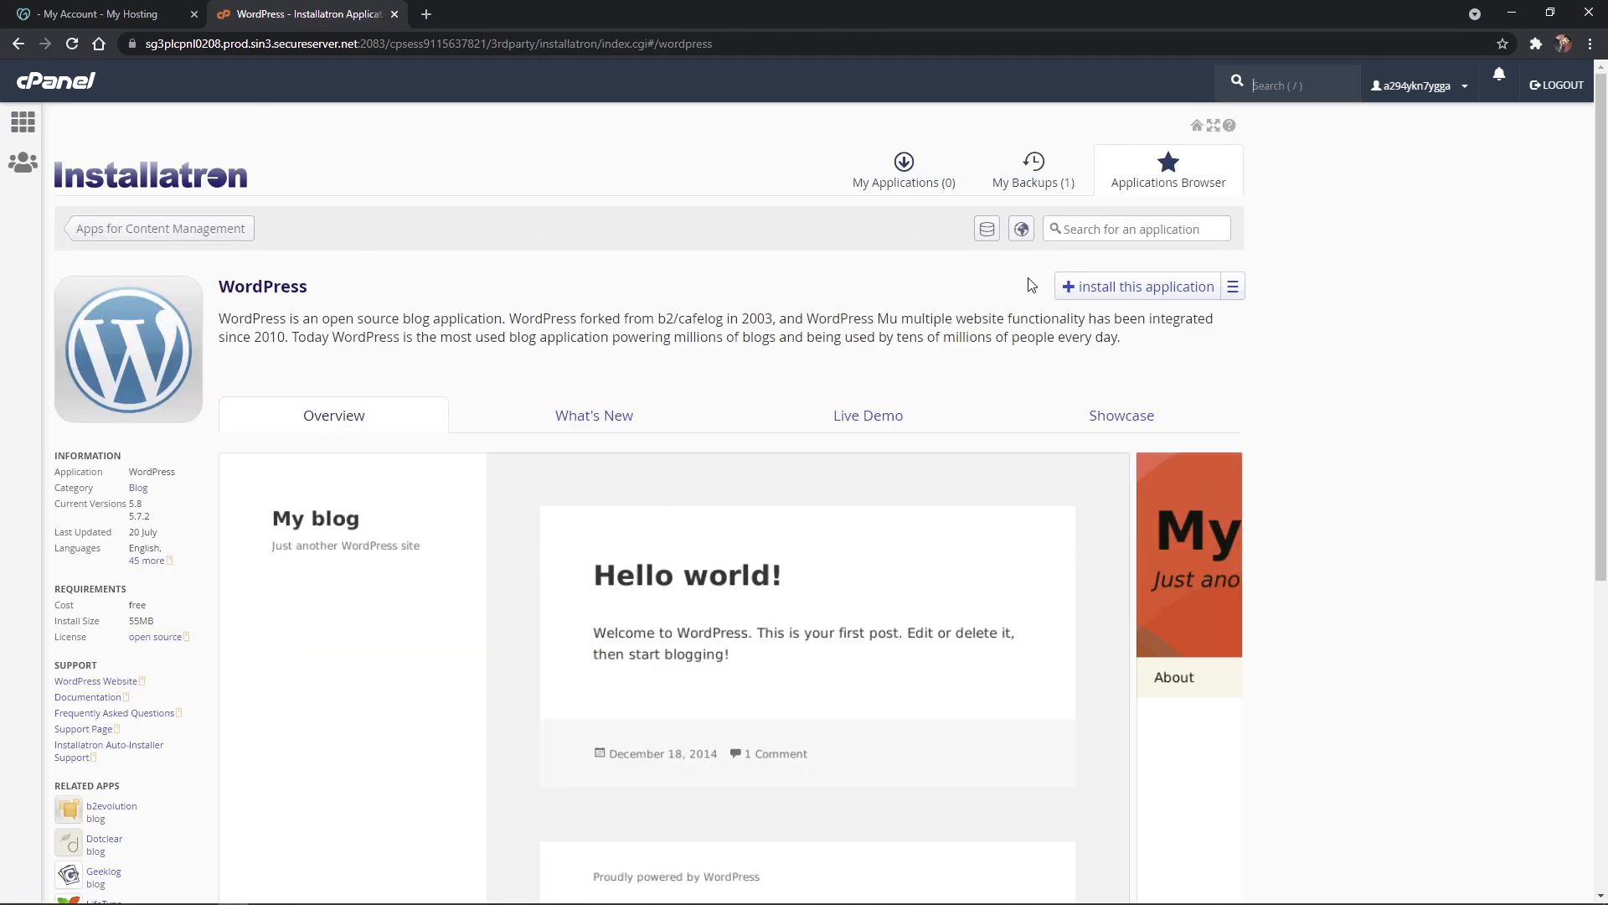
scroll(628, 438, "down", 6)
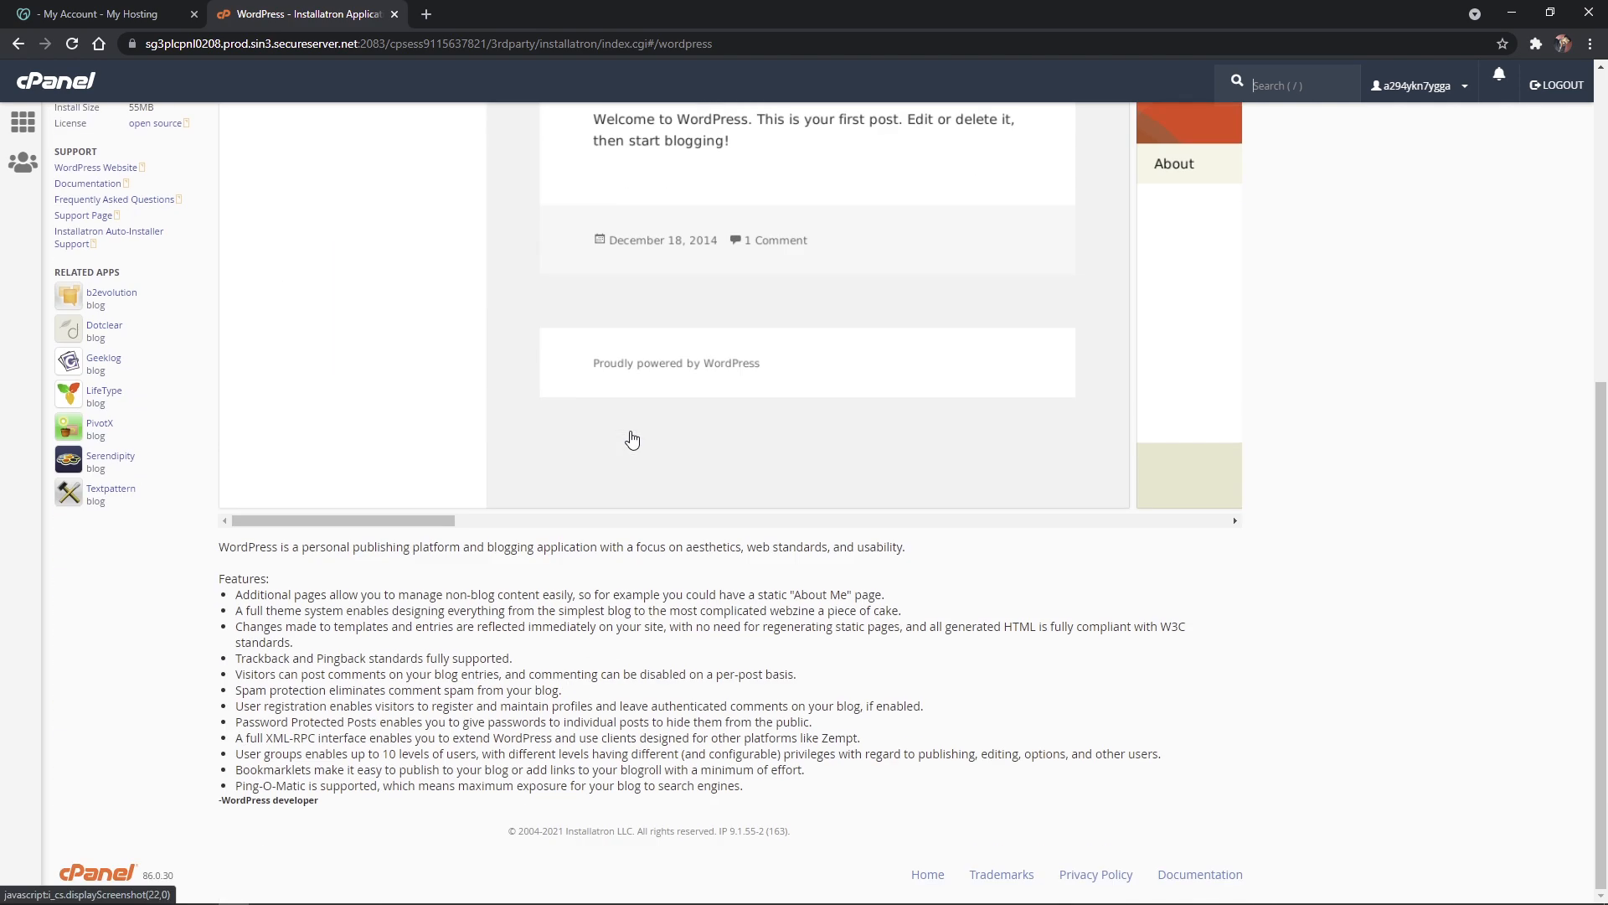
scroll(628, 436, "up", 6)
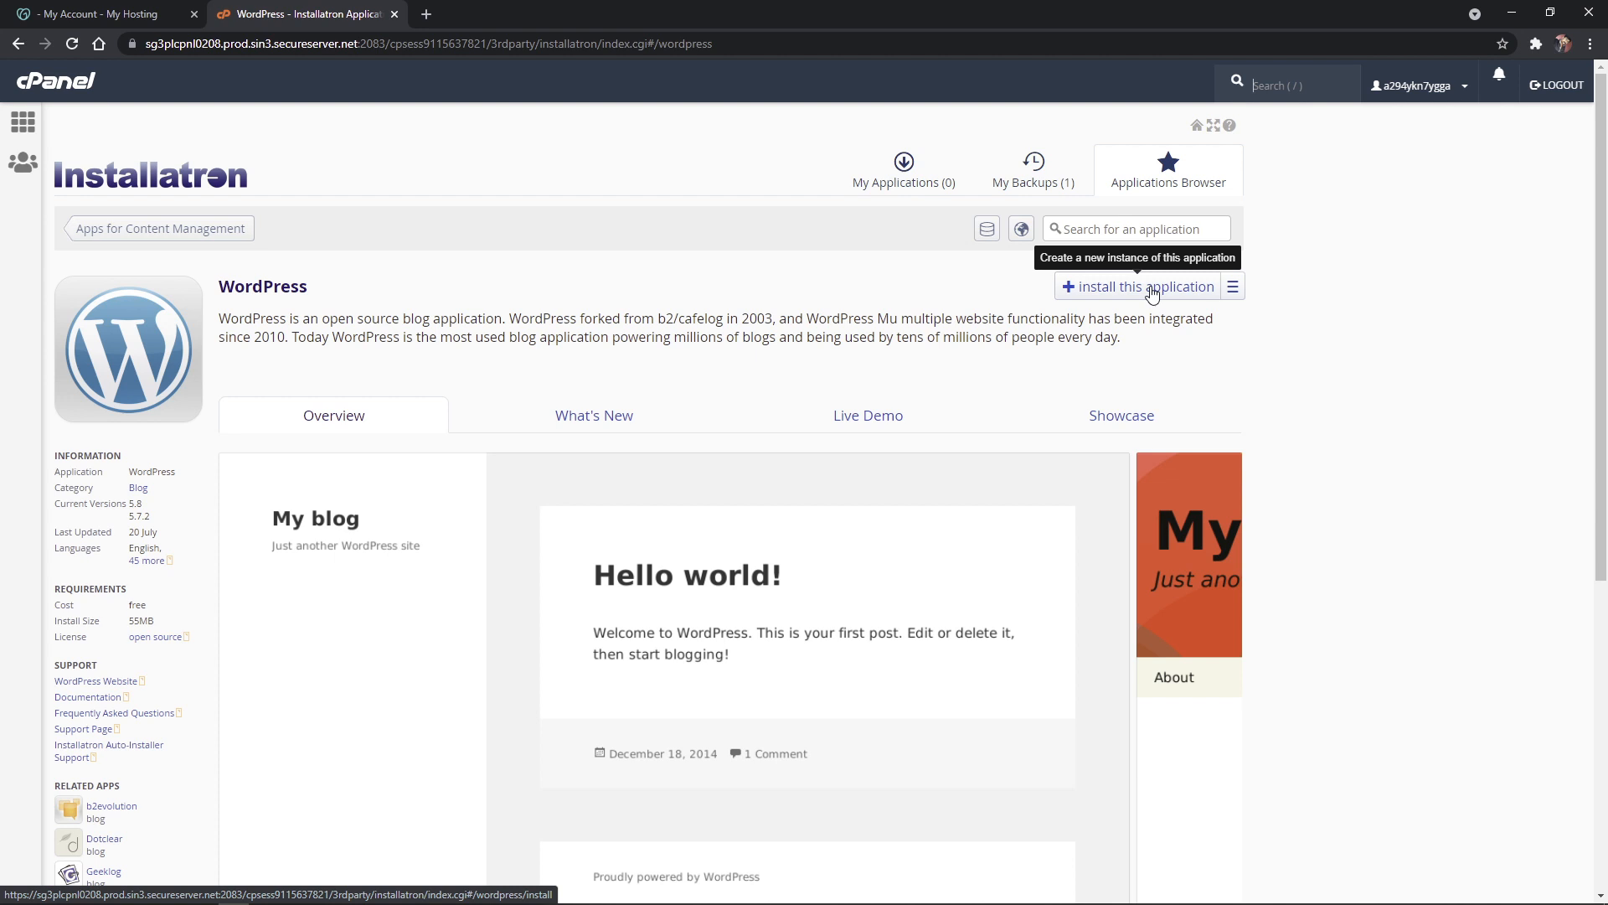
left_click(1153, 289)
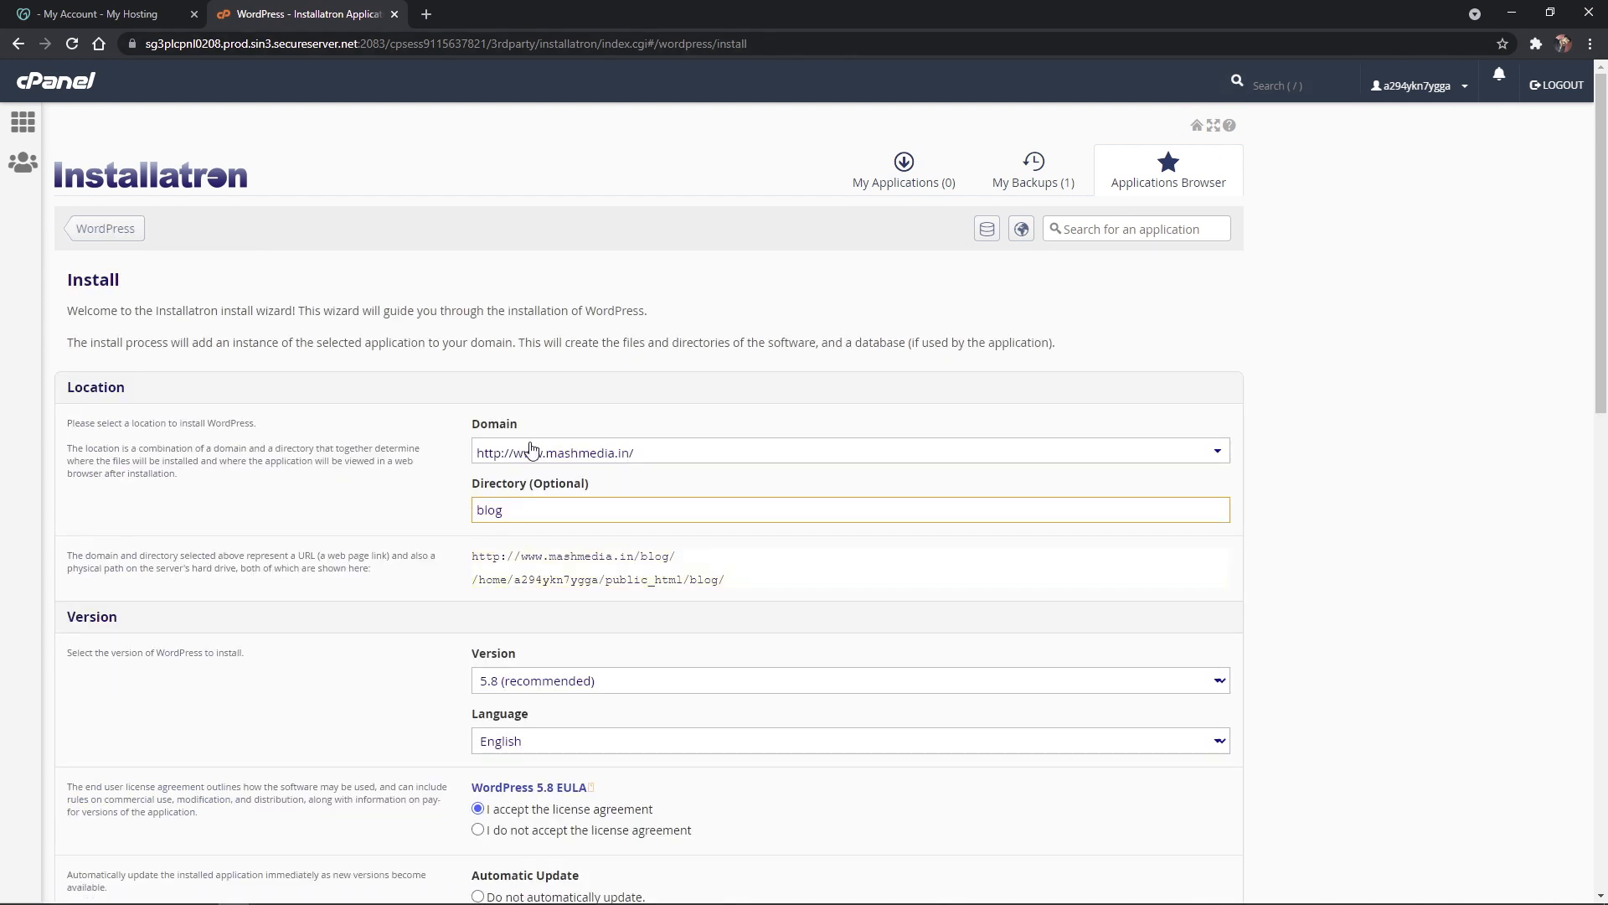
left_click(887, 463)
scroll(545, 519, "down", 5)
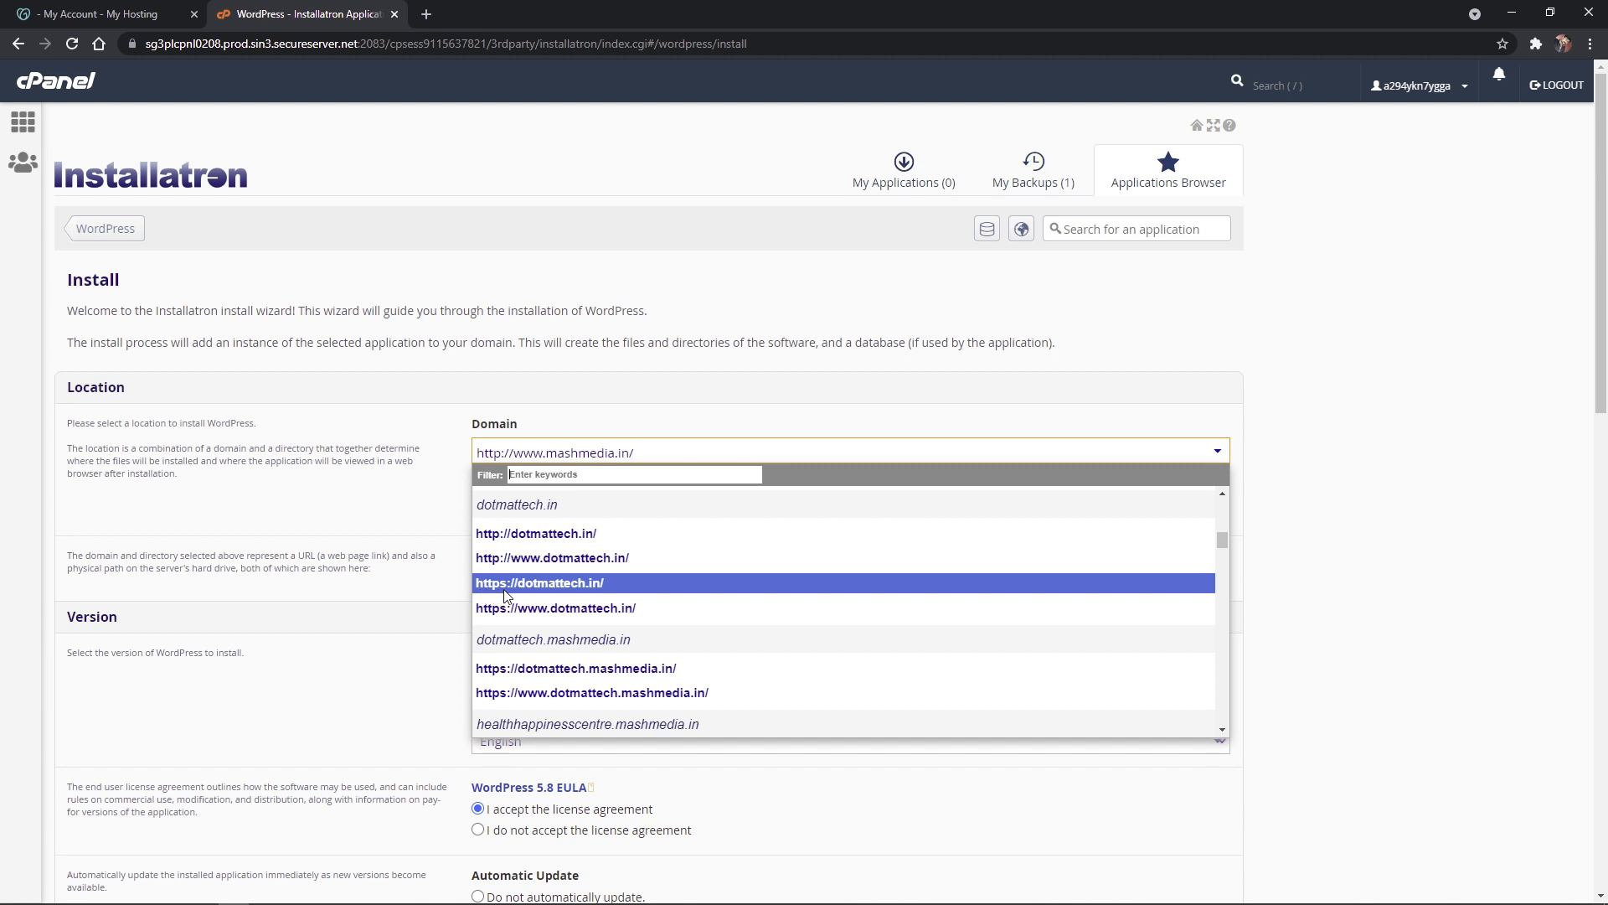
left_click(564, 557)
left_click(517, 500)
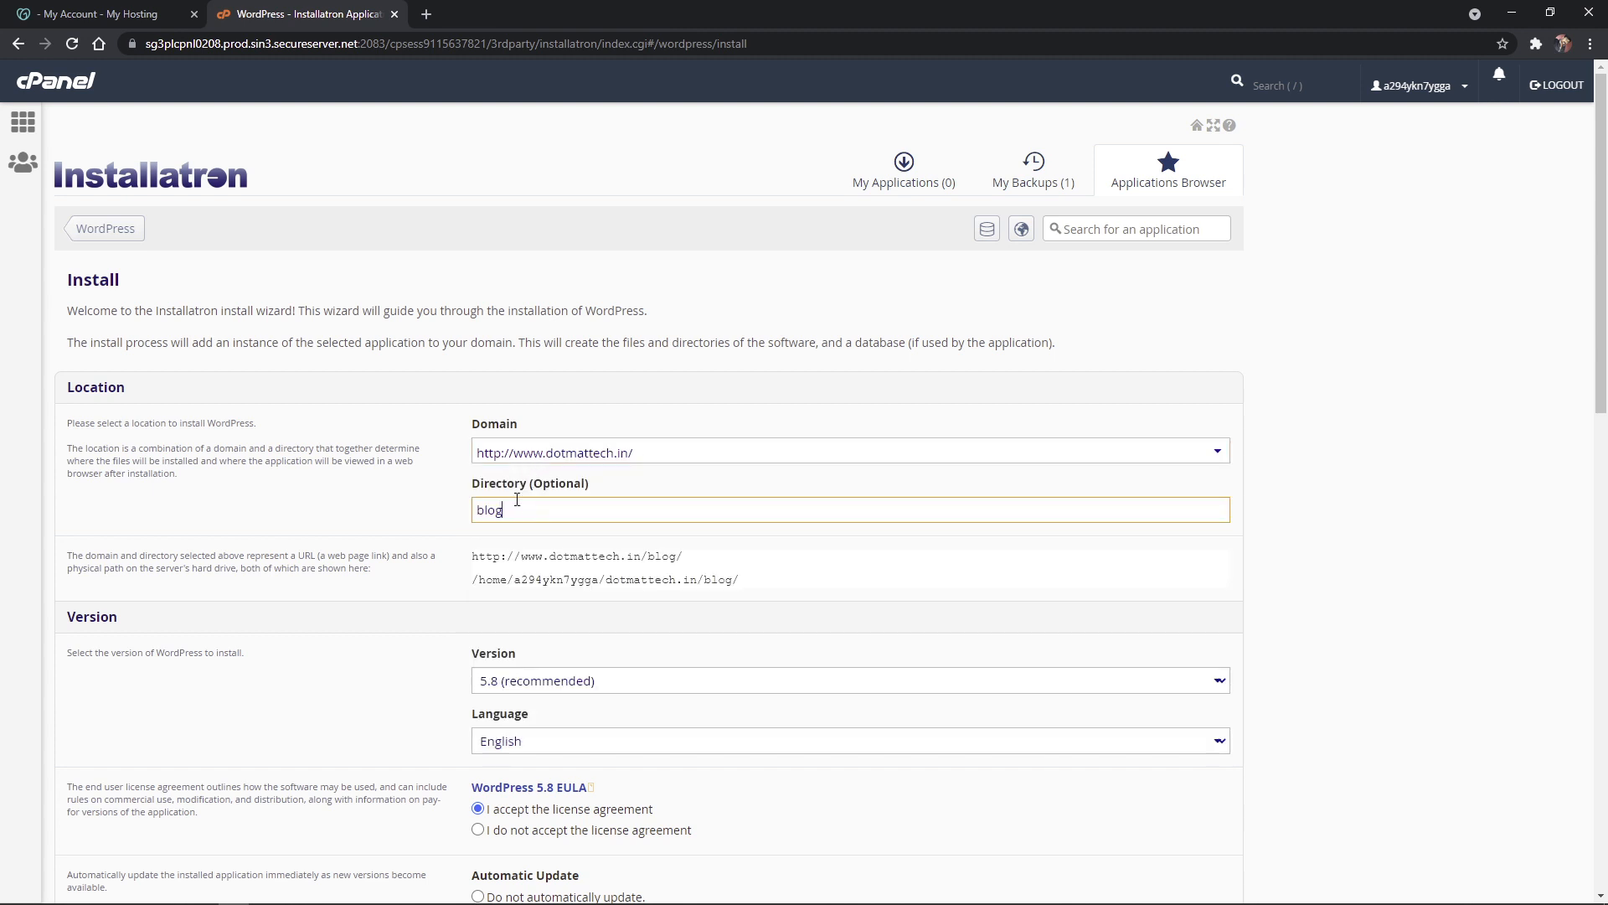
double_click(512, 512)
key("BackSpace")
type("dotmattech")
Set administrator username 'dotmattech', enter a password, and paste in the admin e-mail address.
scroll(603, 507, "down", 4)
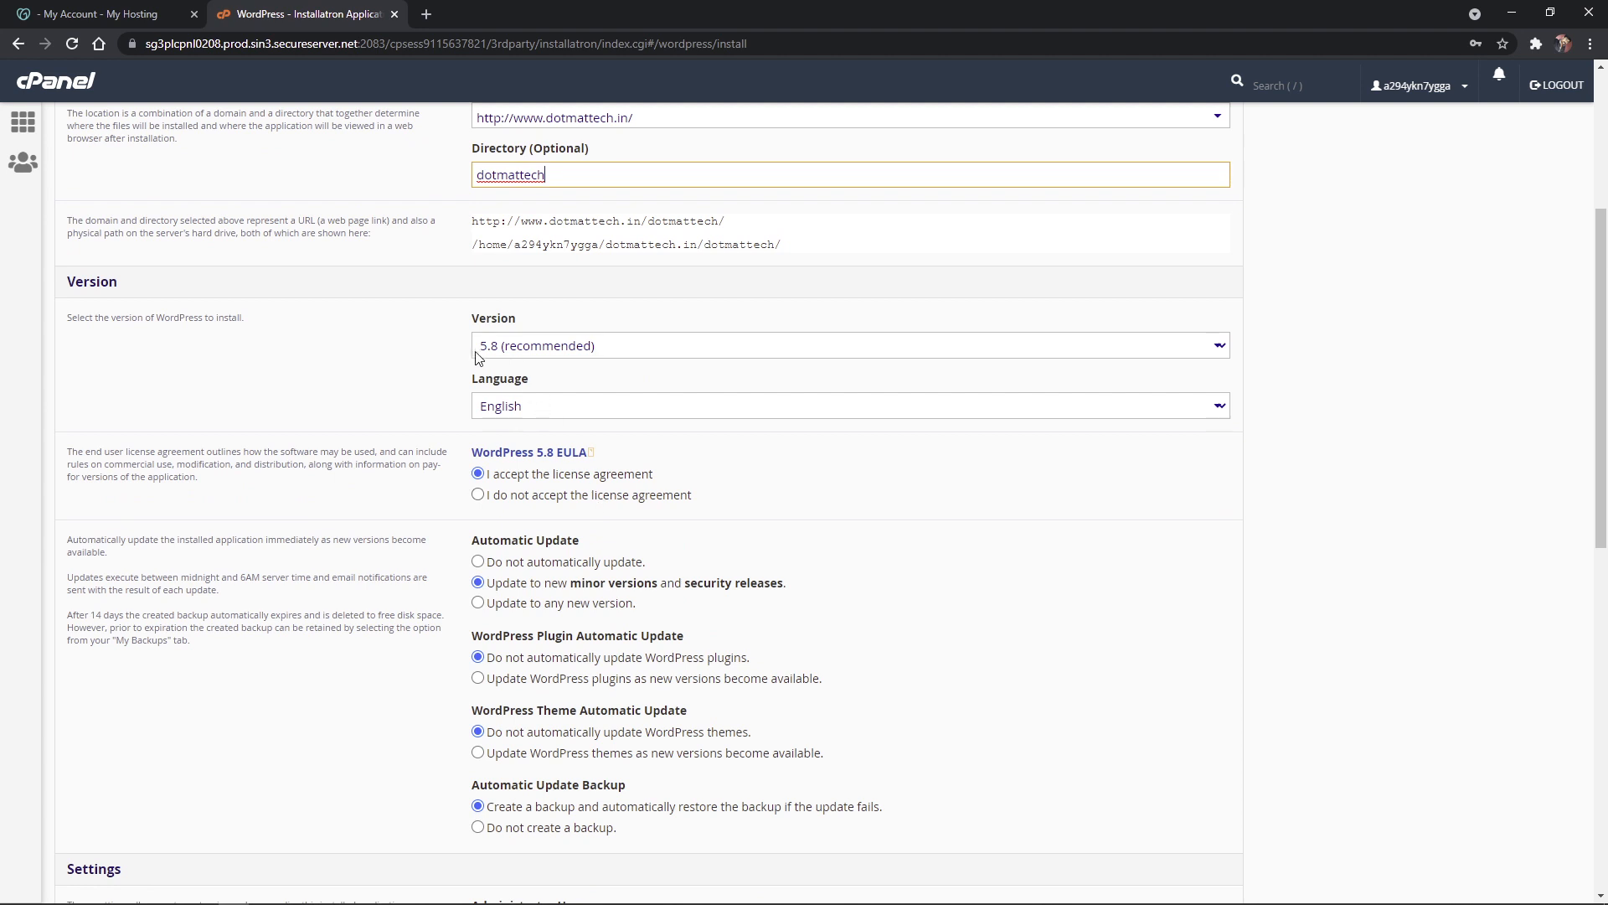
scroll(572, 452, "down", 6)
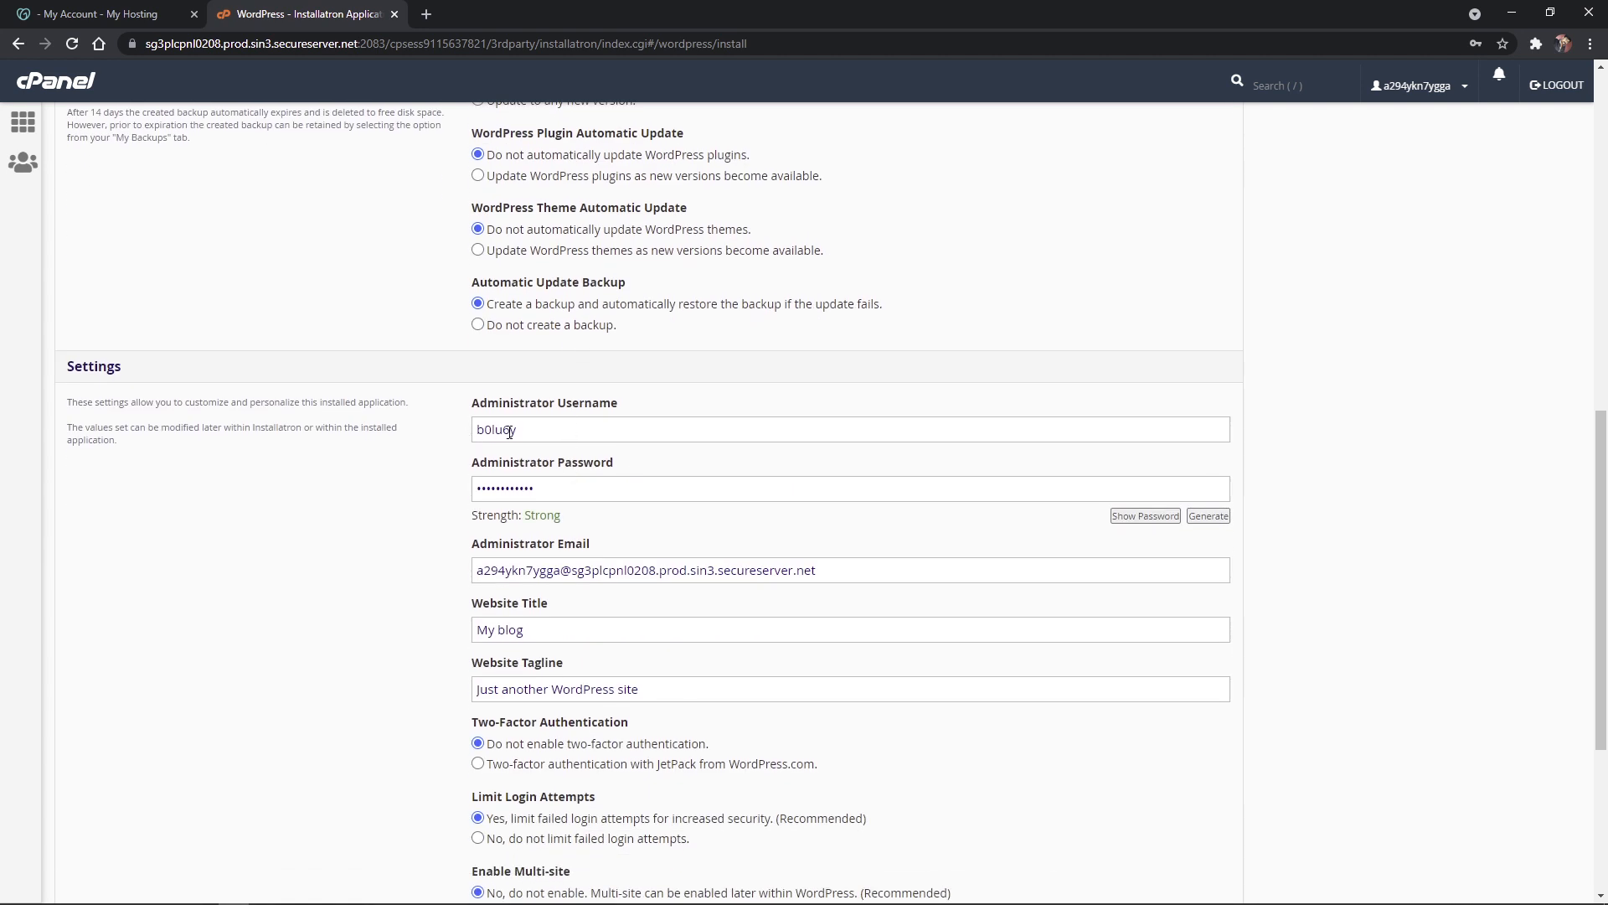
double_click(556, 429)
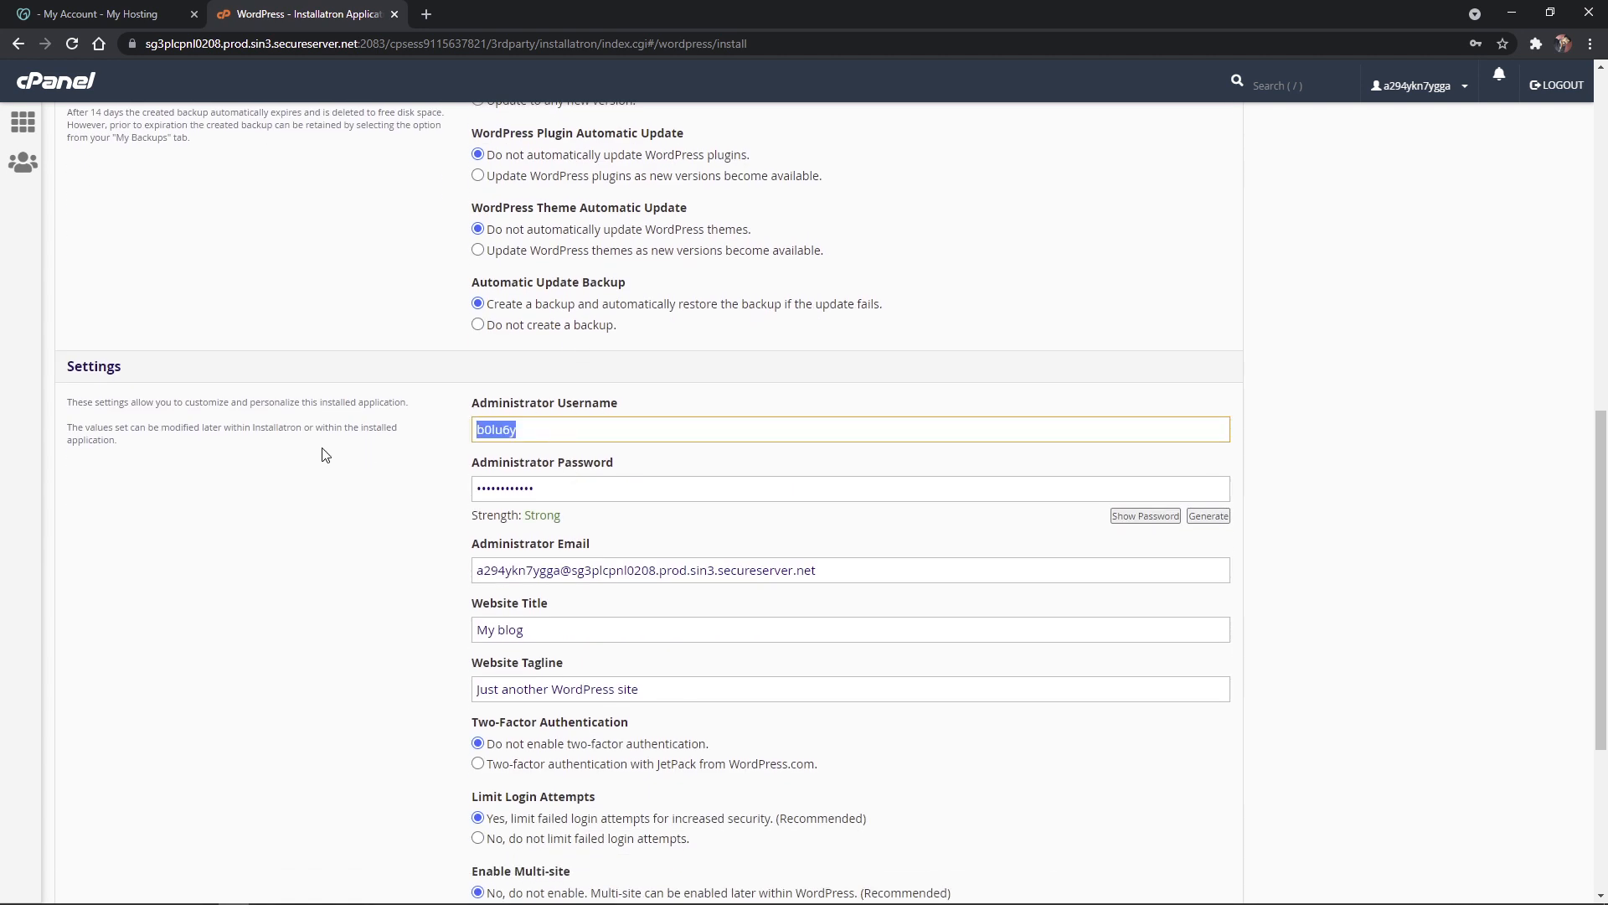
key("Tab")
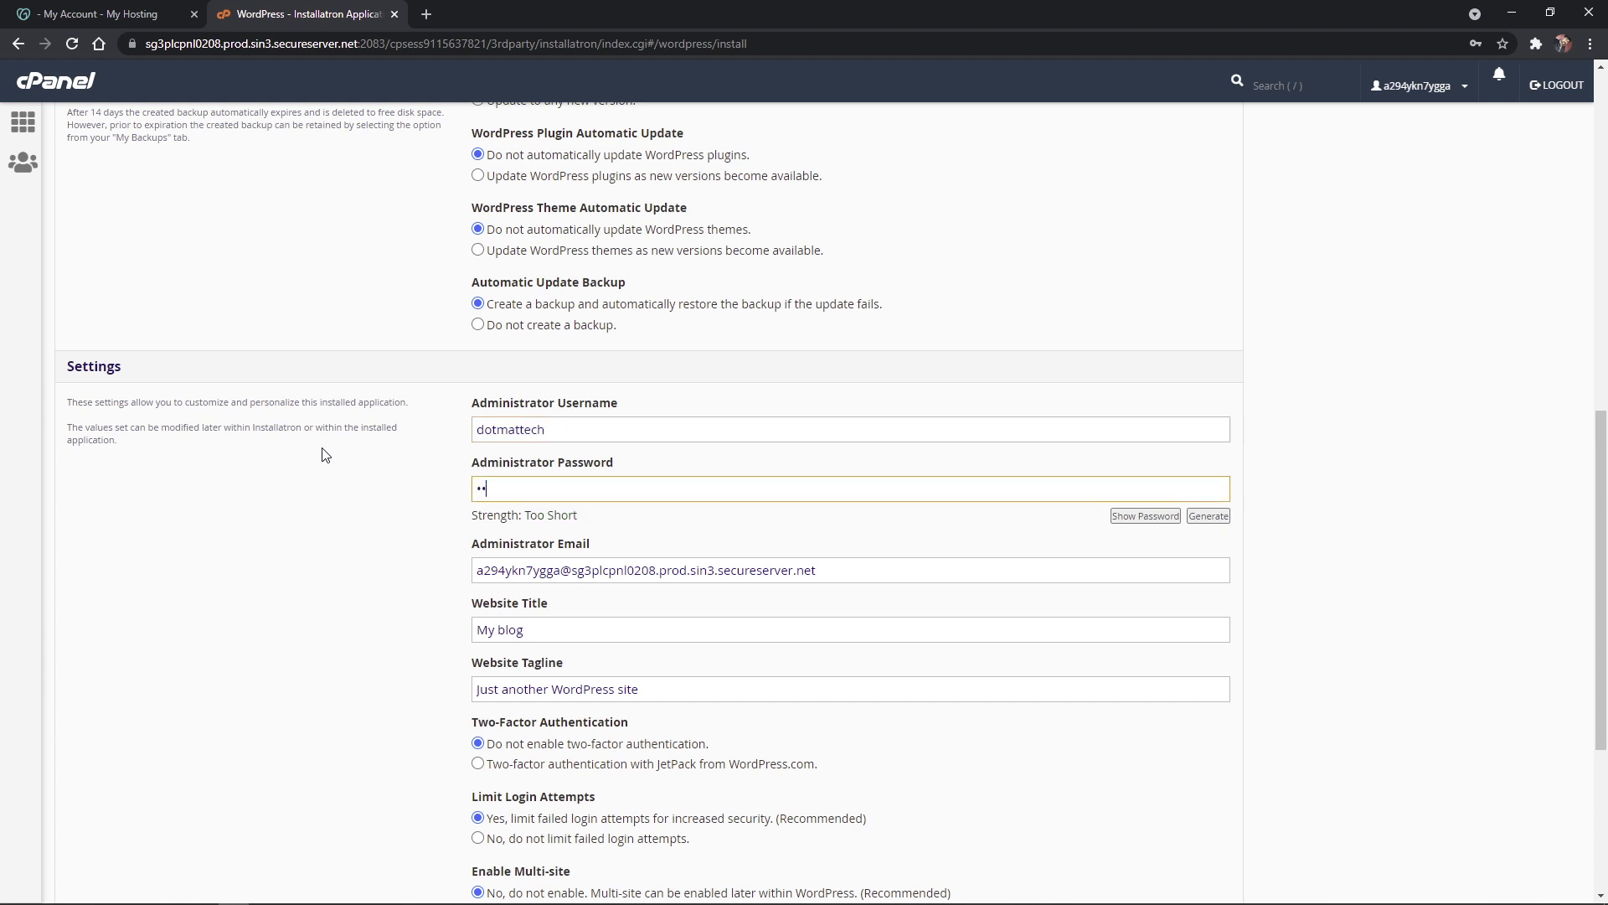
triple_click(681, 571)
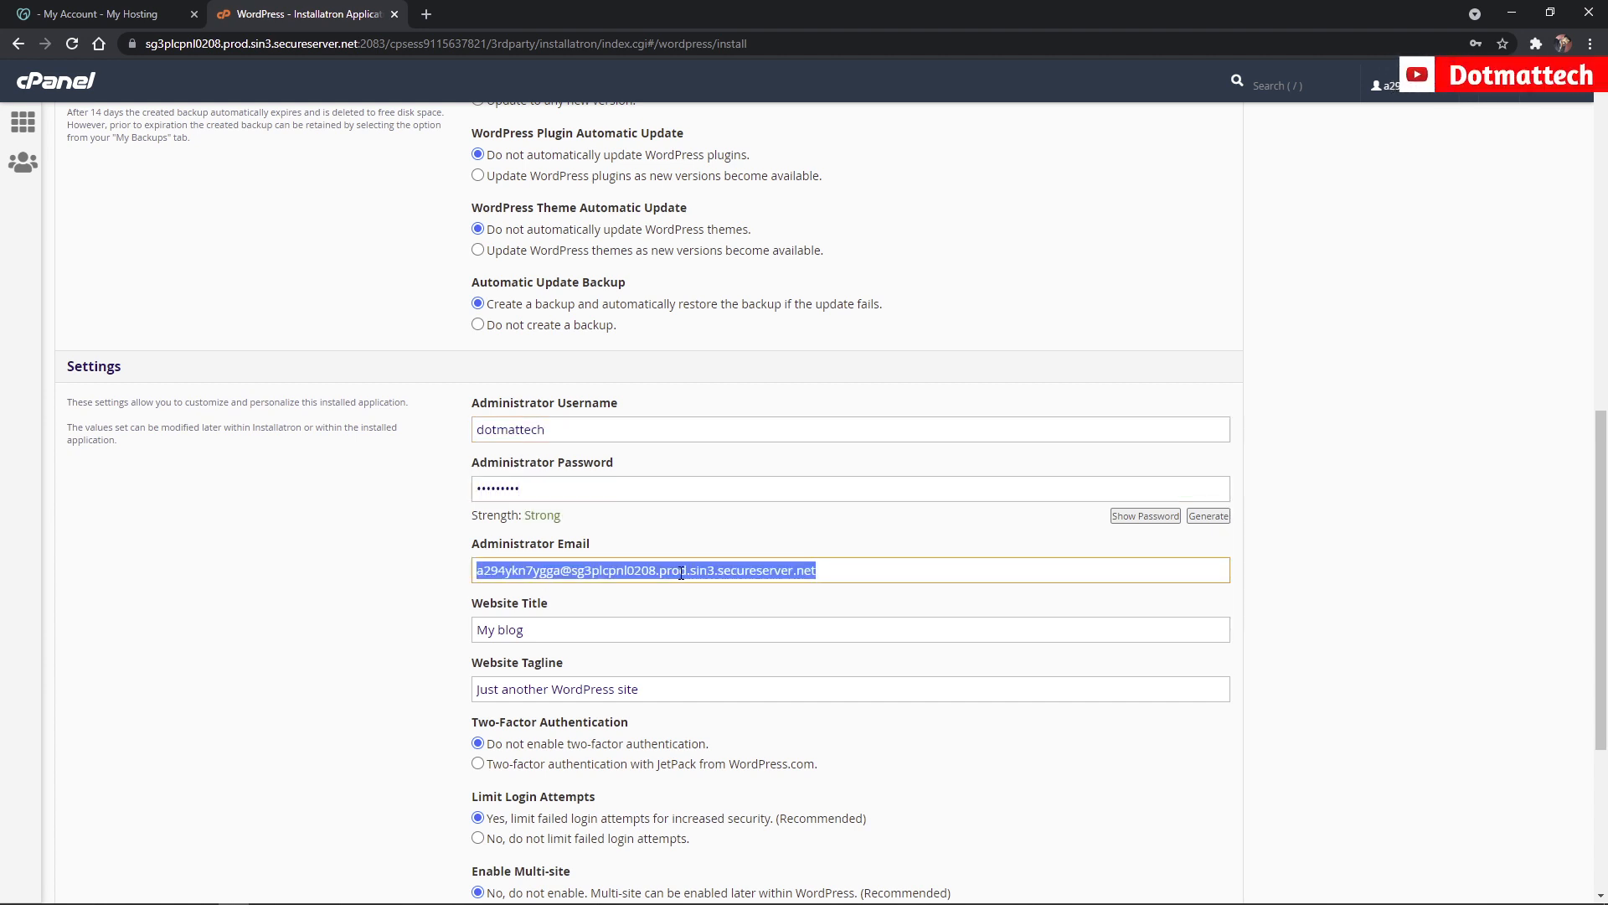
key("ctrl+v")
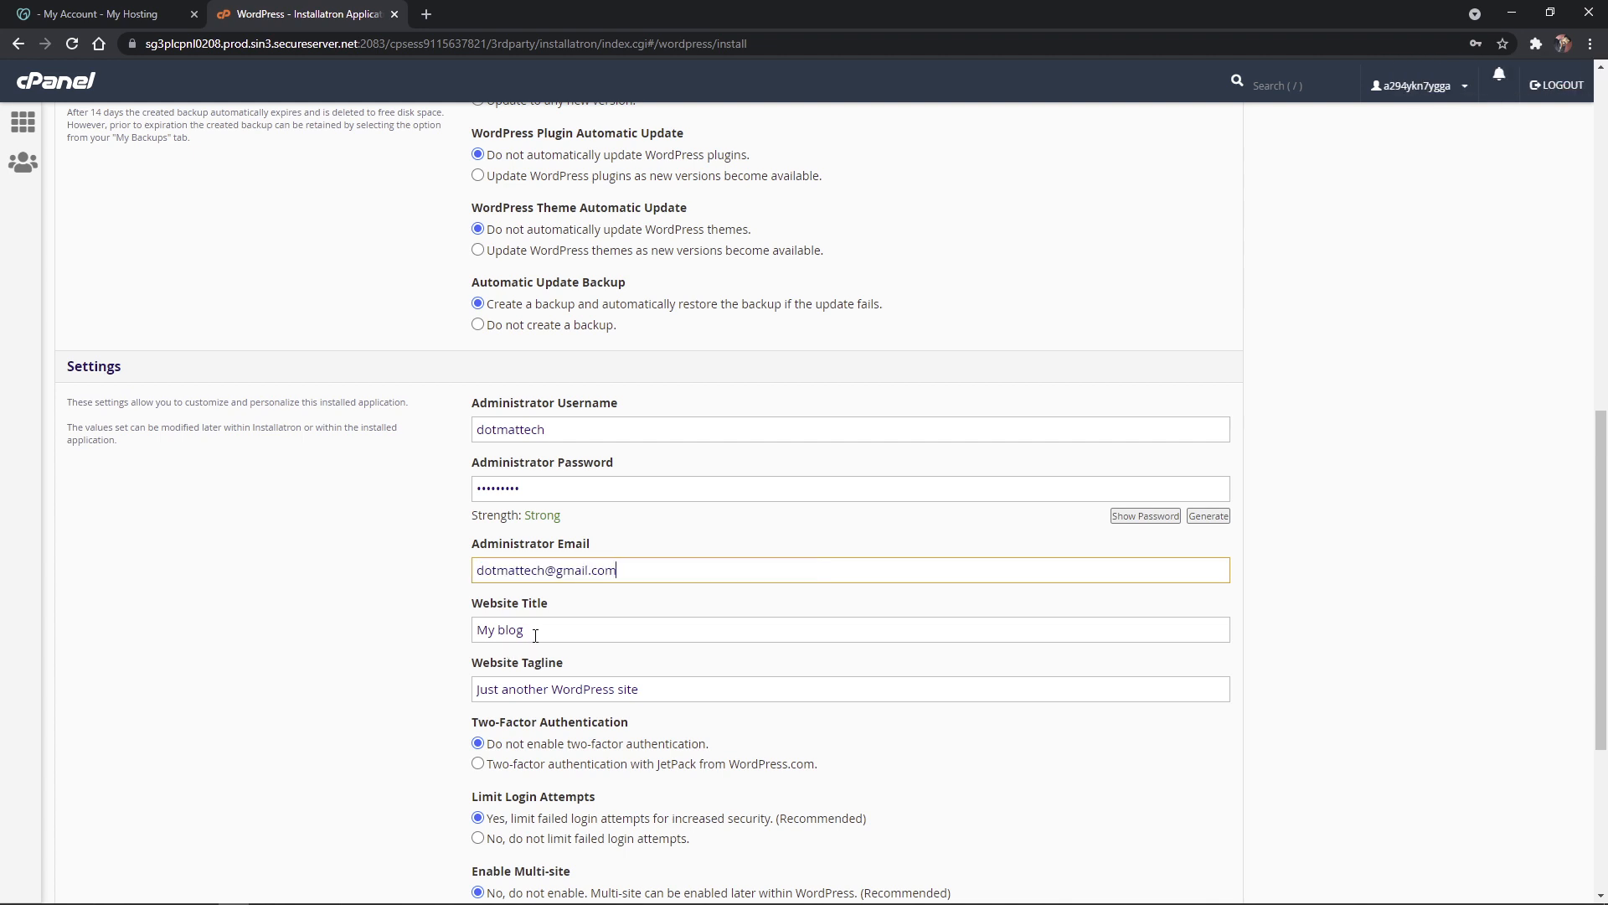
Title the website 'dotmattech' with tagline 'taking creativity to next step'.
key("Tab")
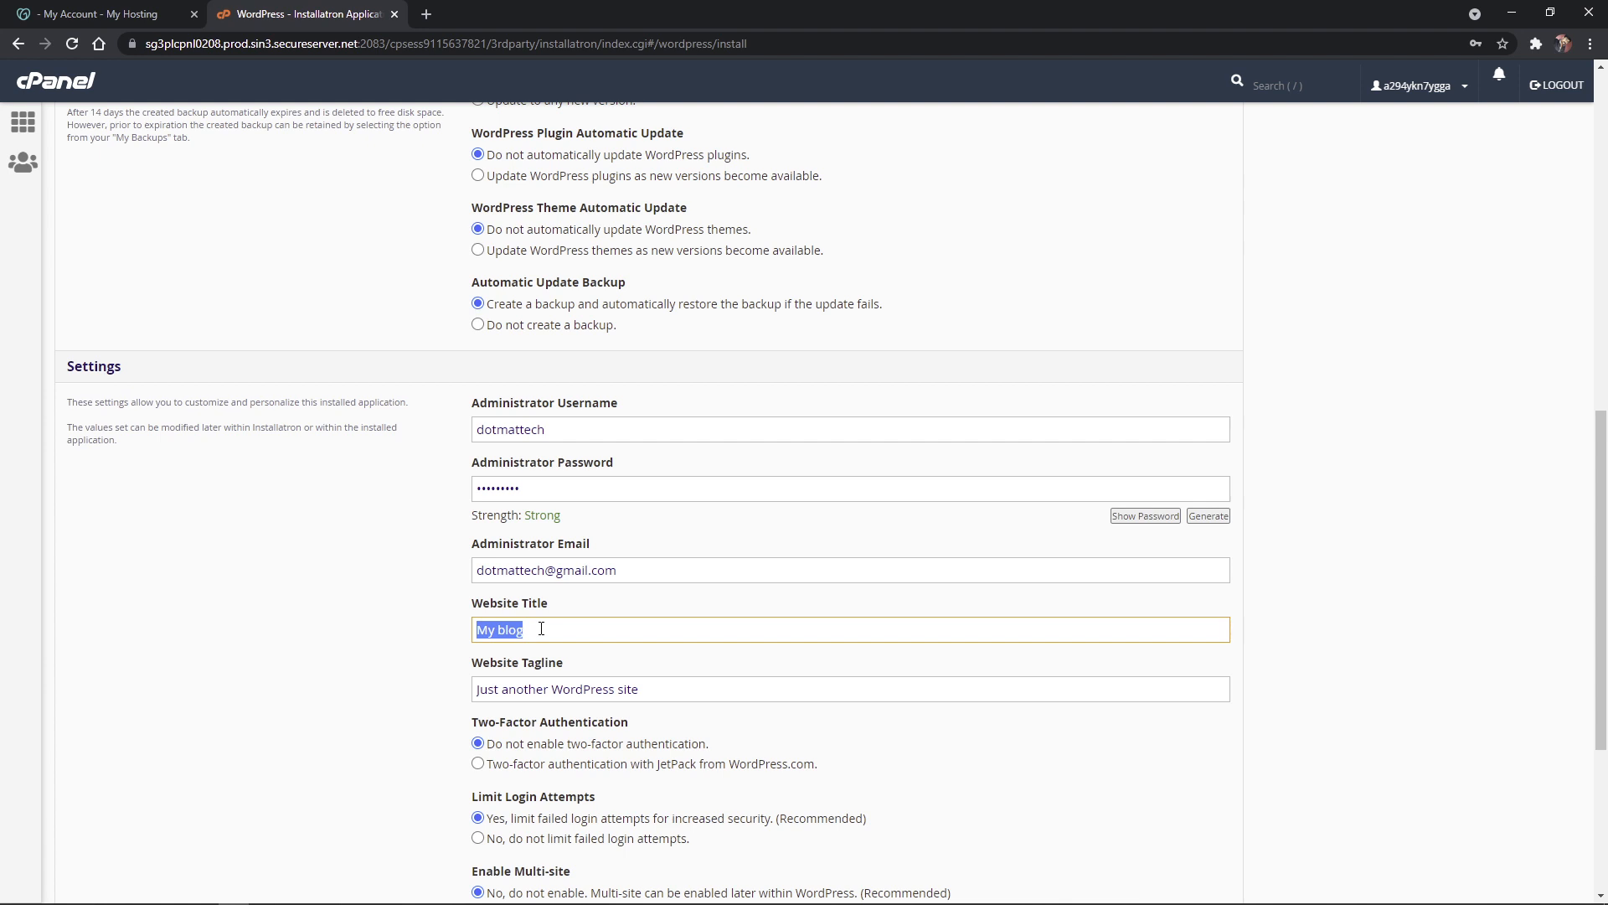
type("dot")
type("mmattech")
key("Tab")
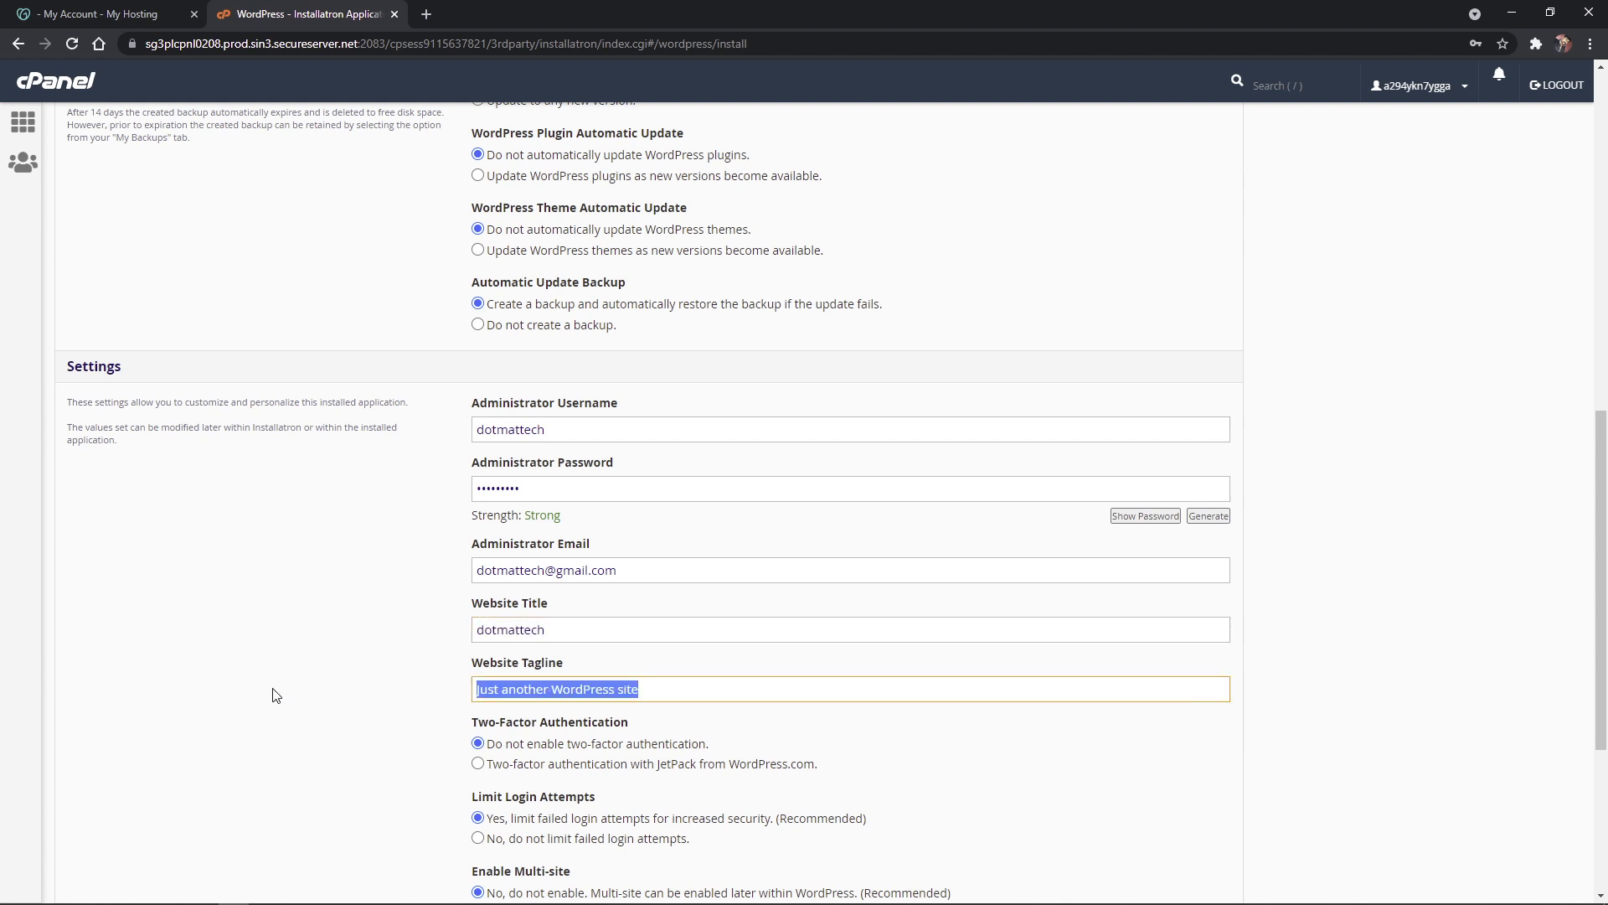
type("taking creativity to next step")
scroll(811, 647, "down", 4)
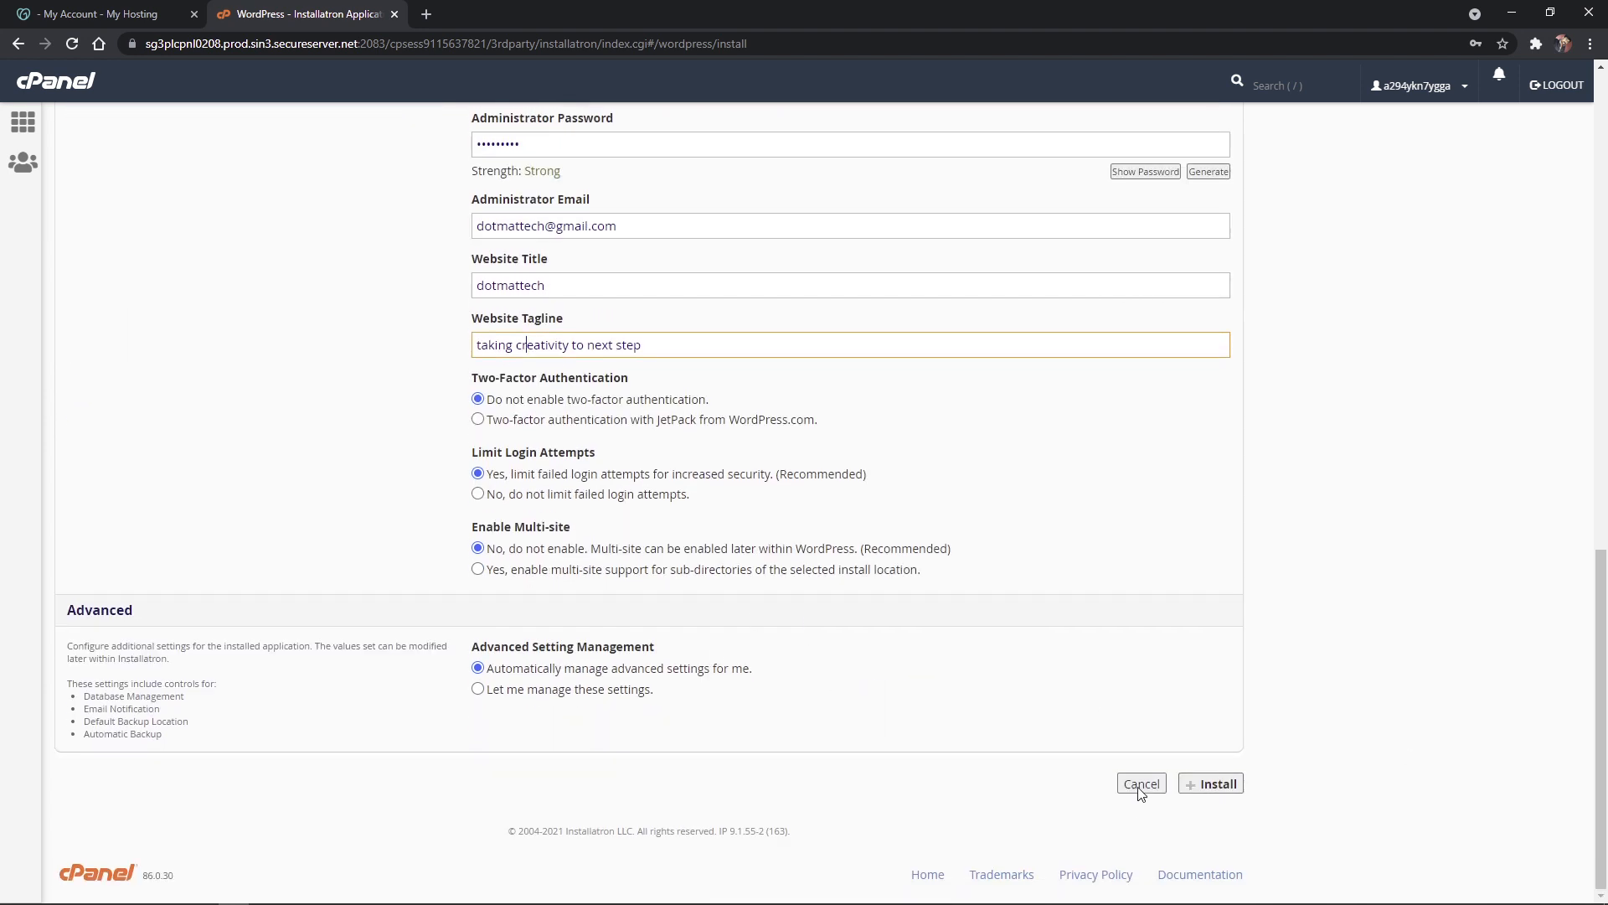
Run the install, then open wp-admin for the dotmattech installation in a new tab.
left_click(1226, 789)
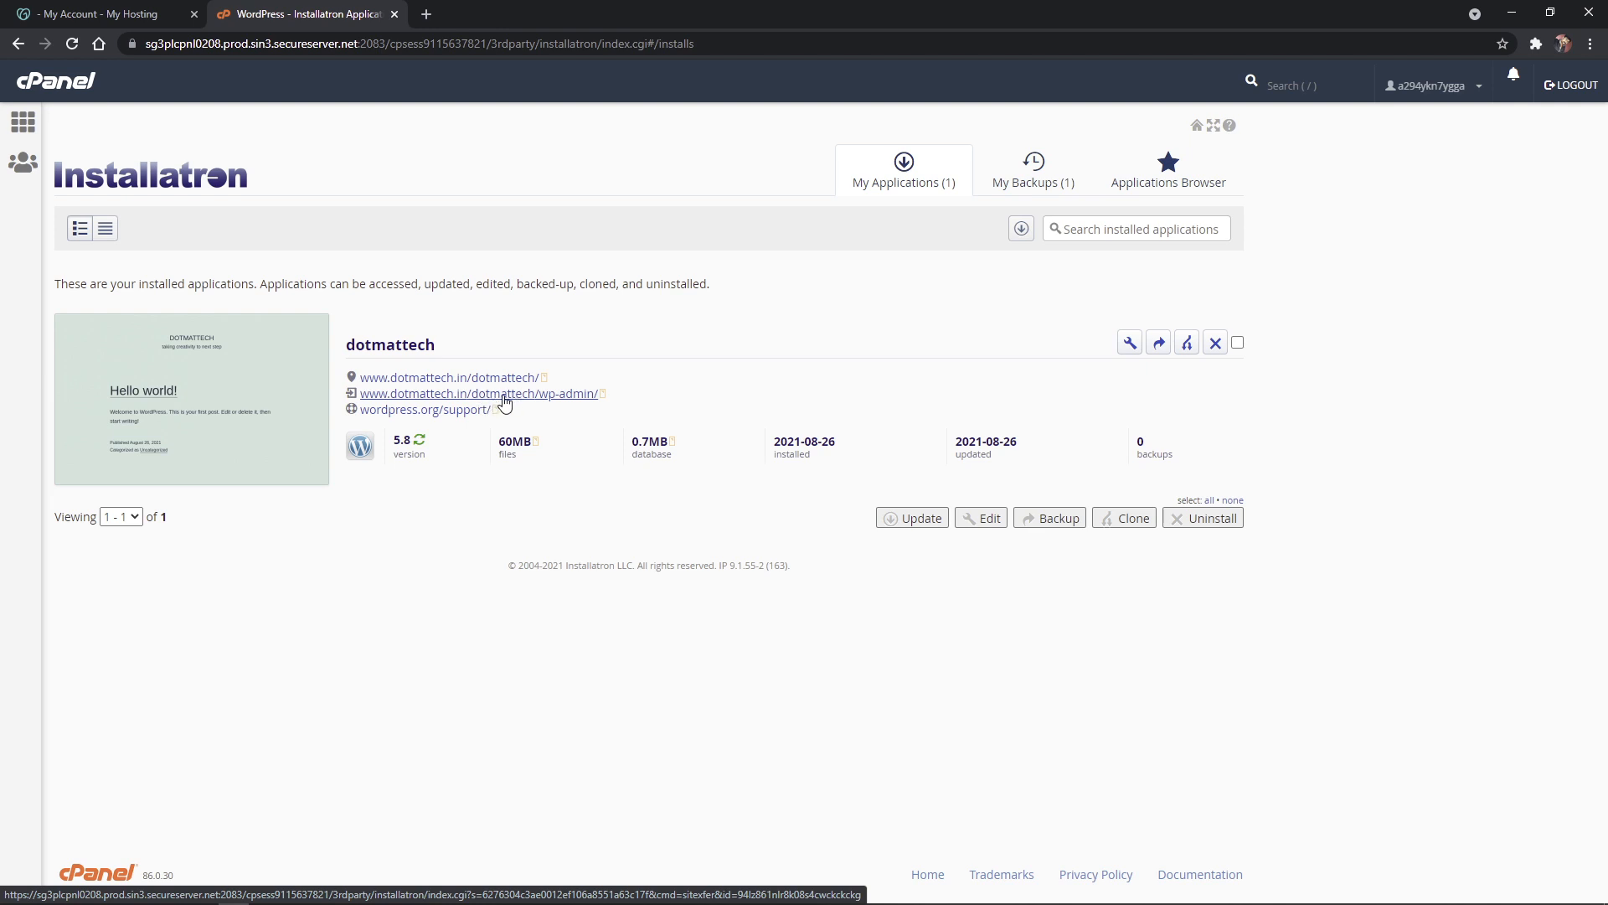
left_click(503, 395)
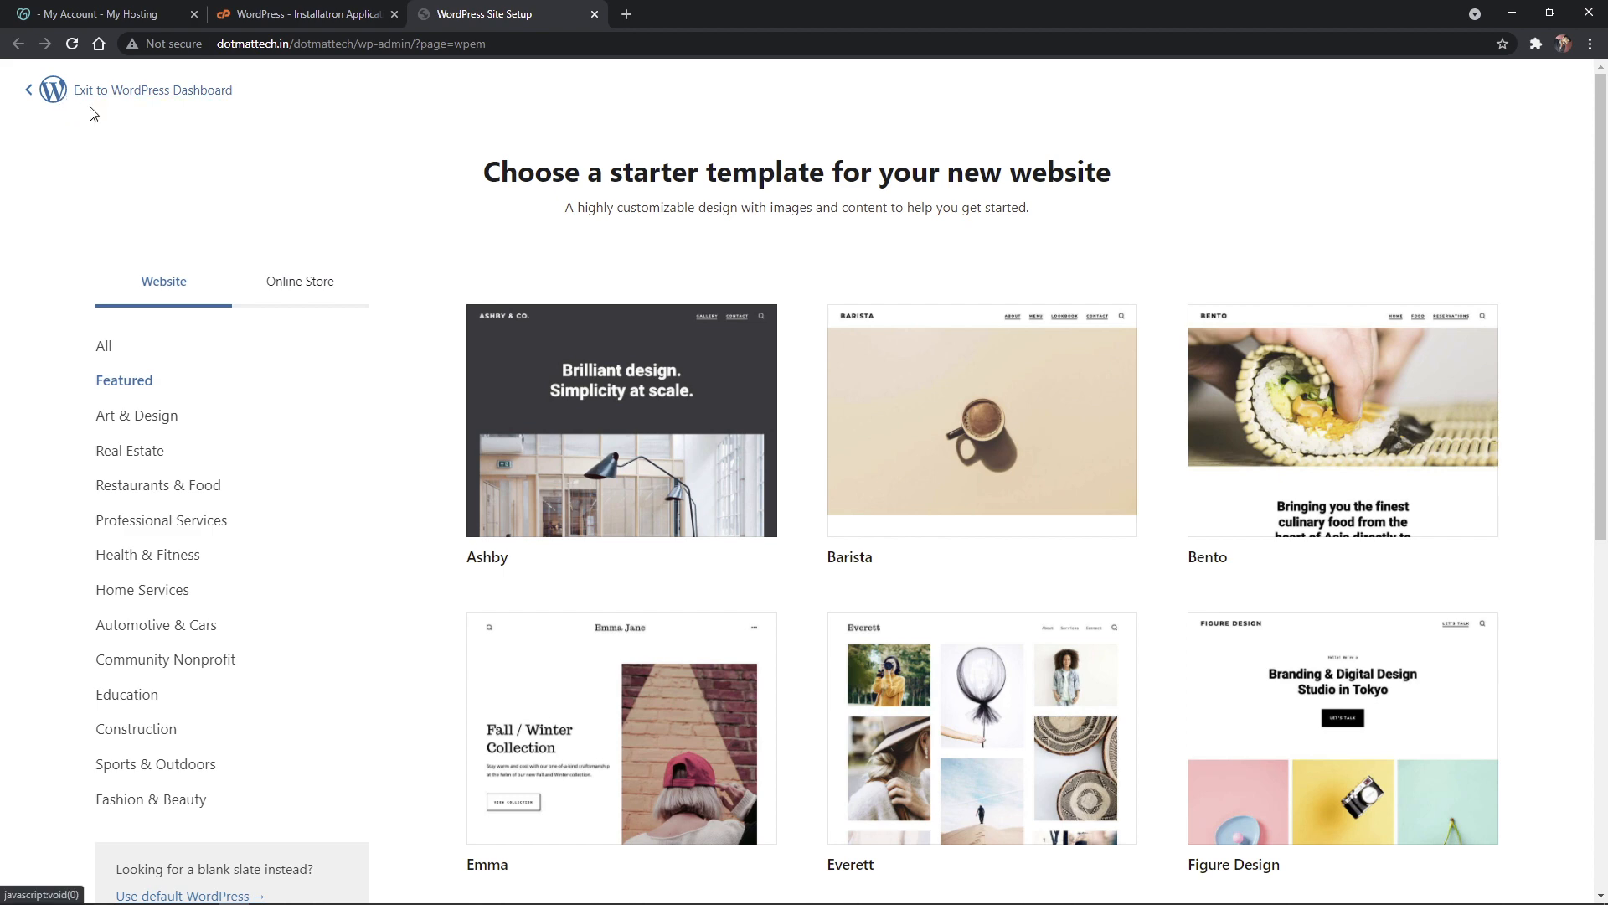
Exit the starter template chooser without a template and skip the exit survey.
left_click(183, 95)
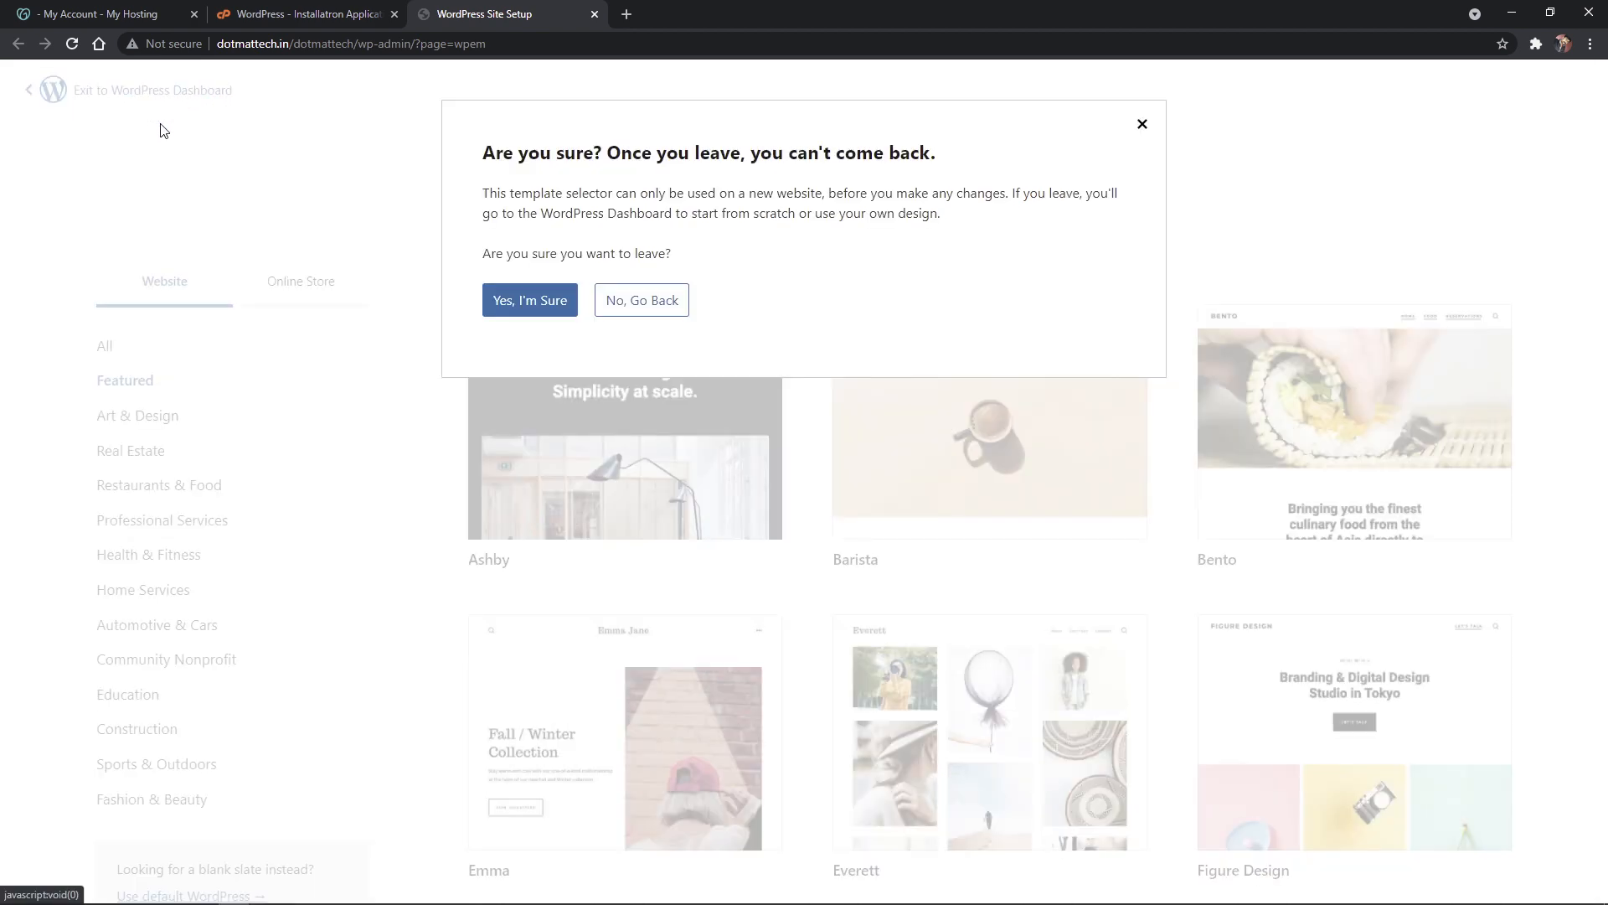
left_click(528, 300)
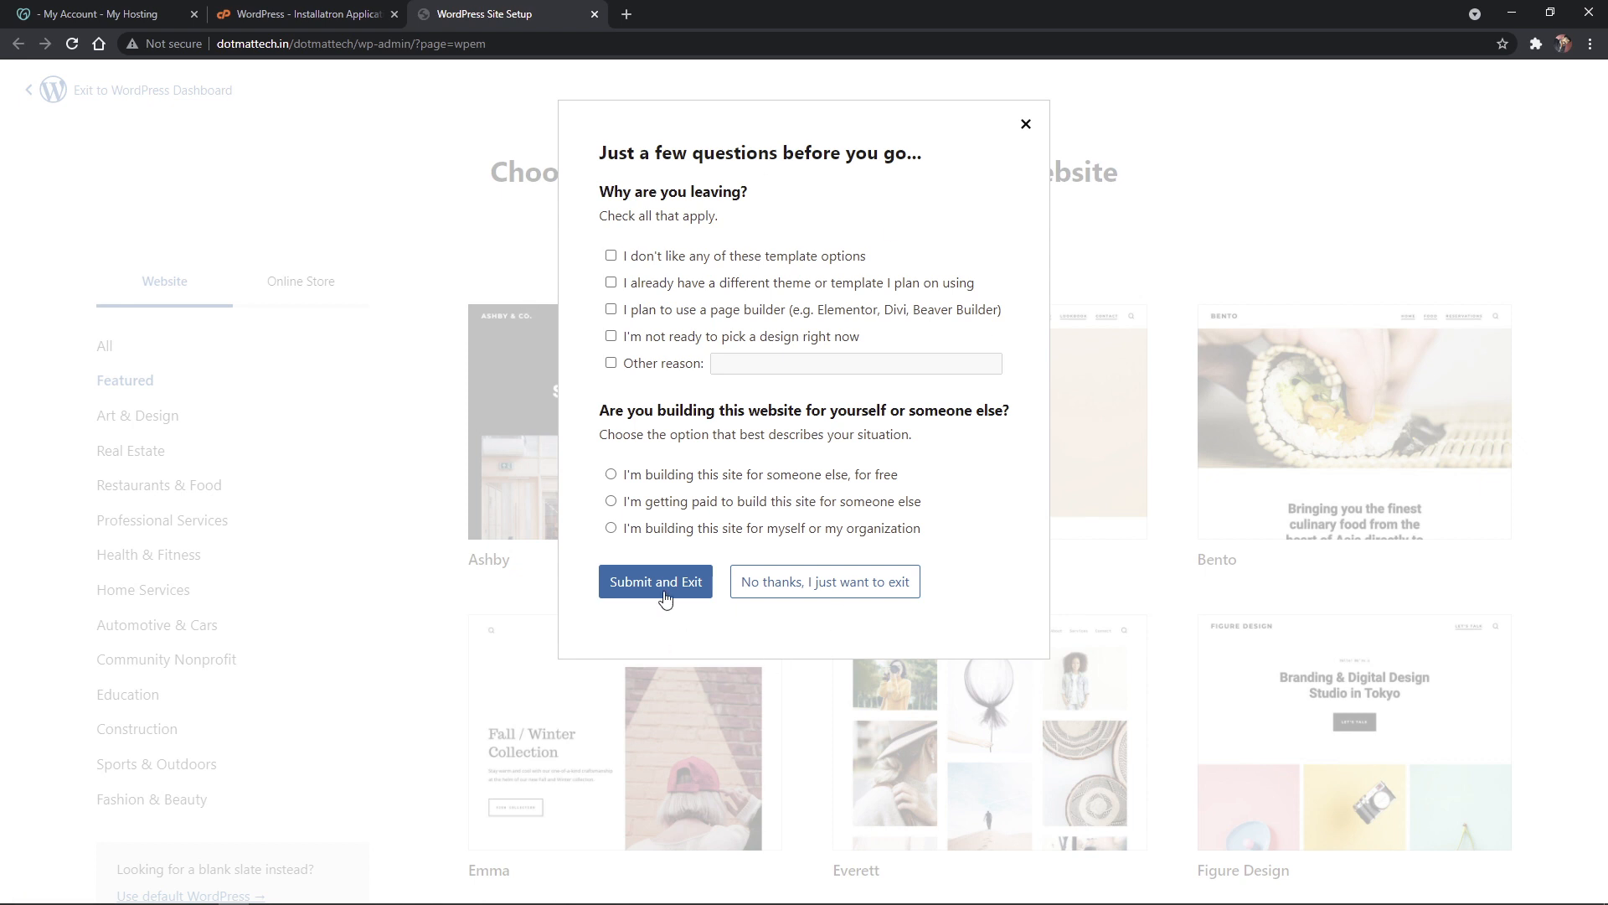
left_click(811, 588)
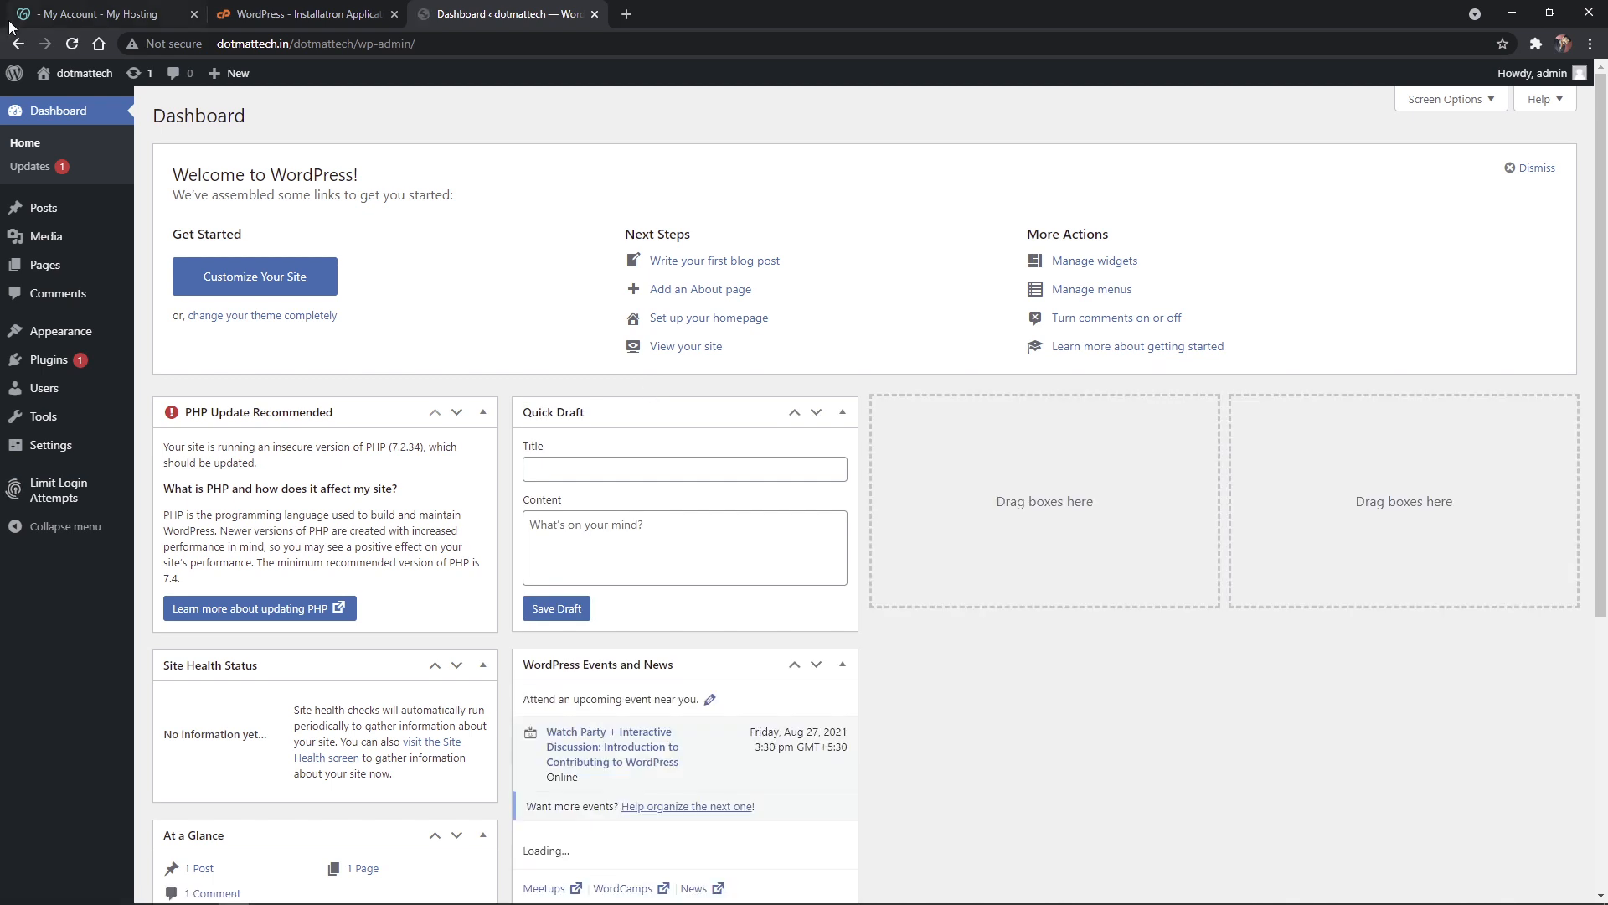
Scroll the dashboard overview, then go to Posts in the admin sidebar.
mouse_move(111, 80)
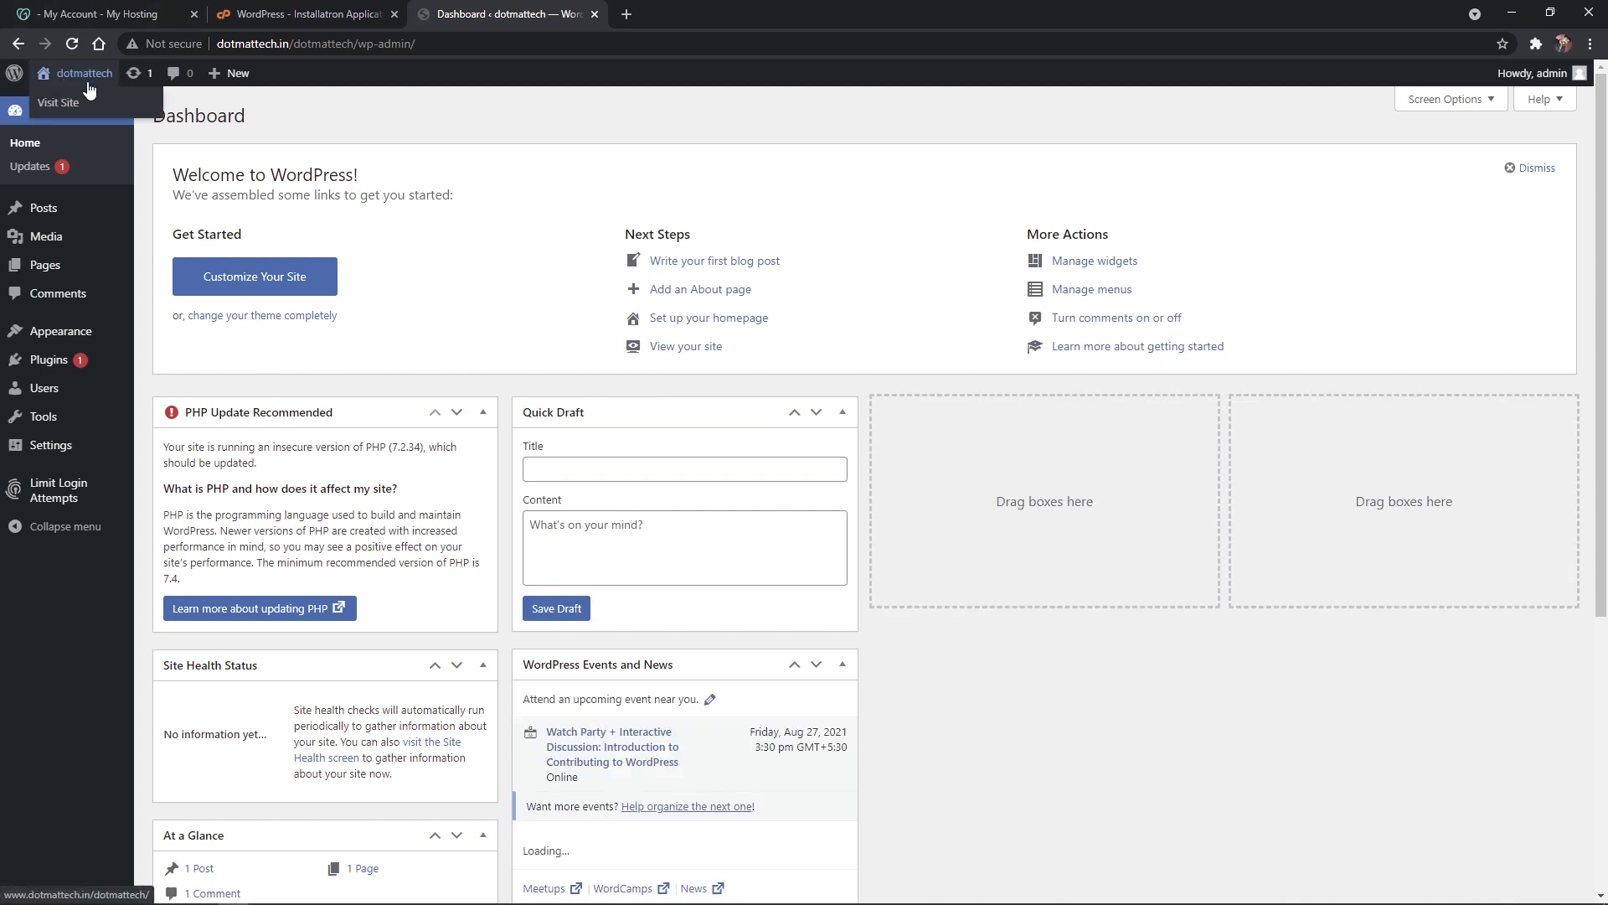
scroll(34, 186, "down", 5)
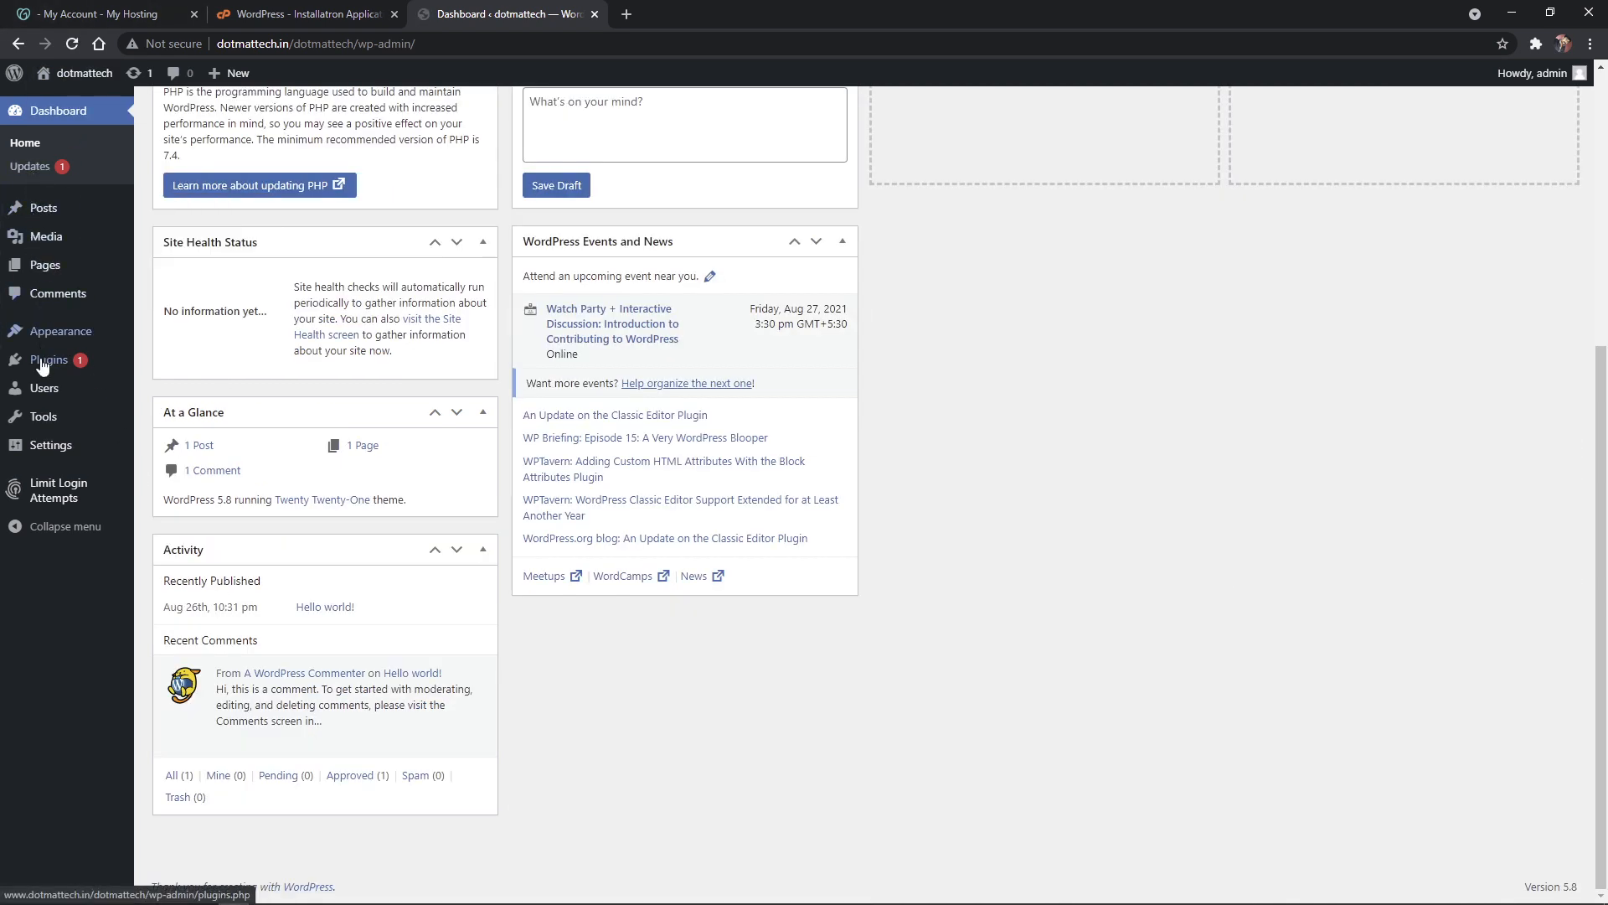
scroll(62, 495, "up", 5)
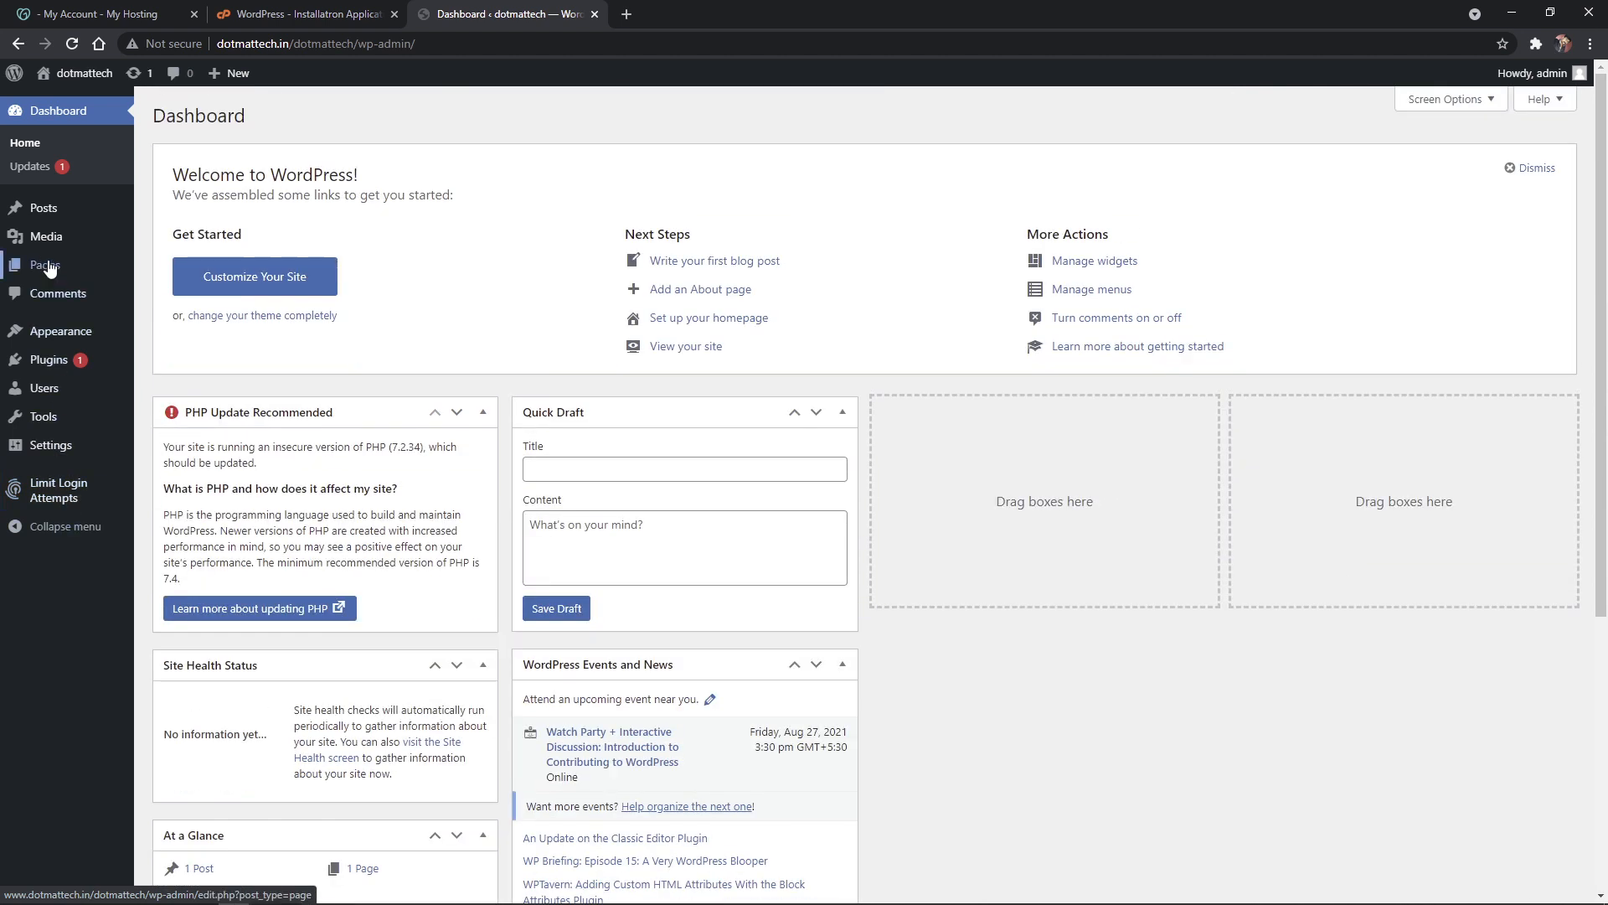
left_click(36, 238)
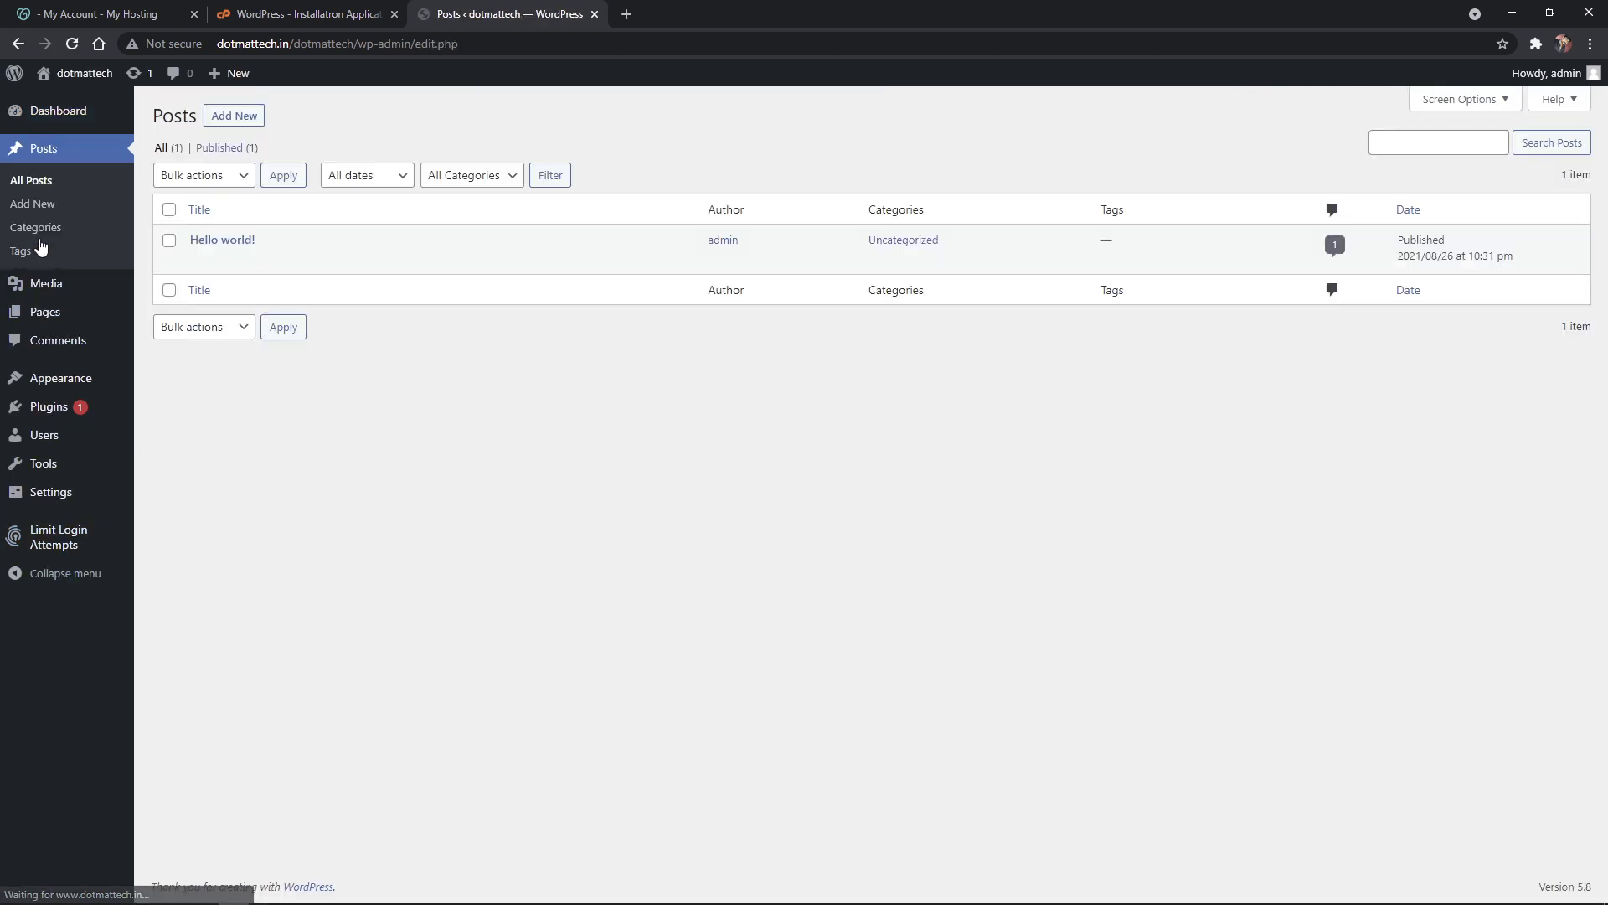
Browse Pages and Posts, then view the live front page with the Hello world! post.
mouse_move(54, 312)
left_click(103, 313)
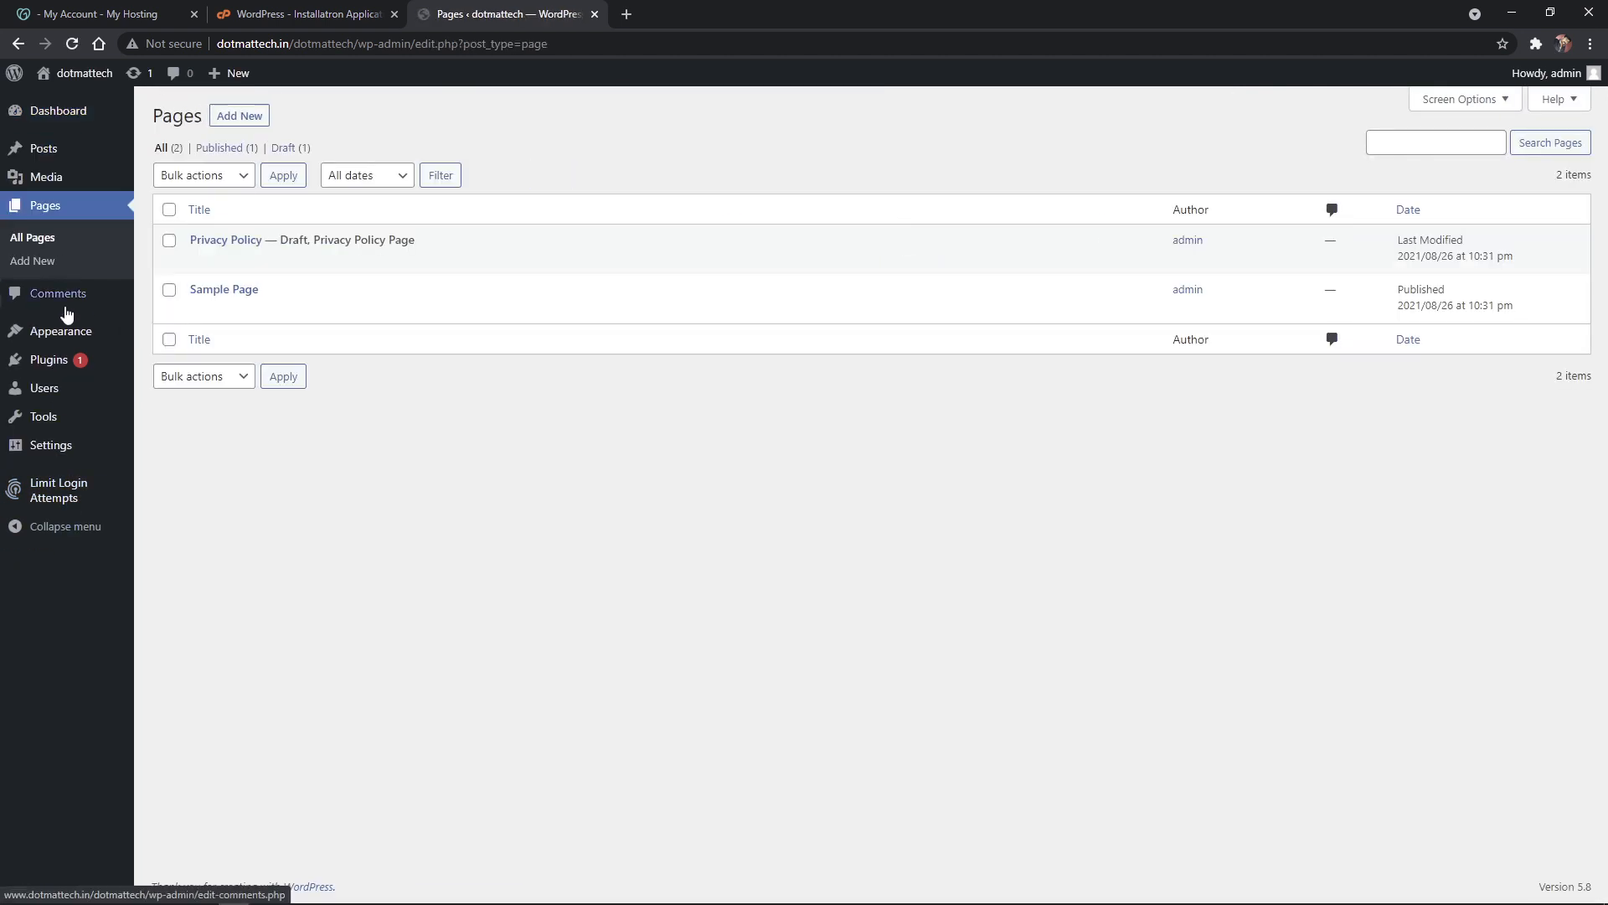
left_click(50, 147)
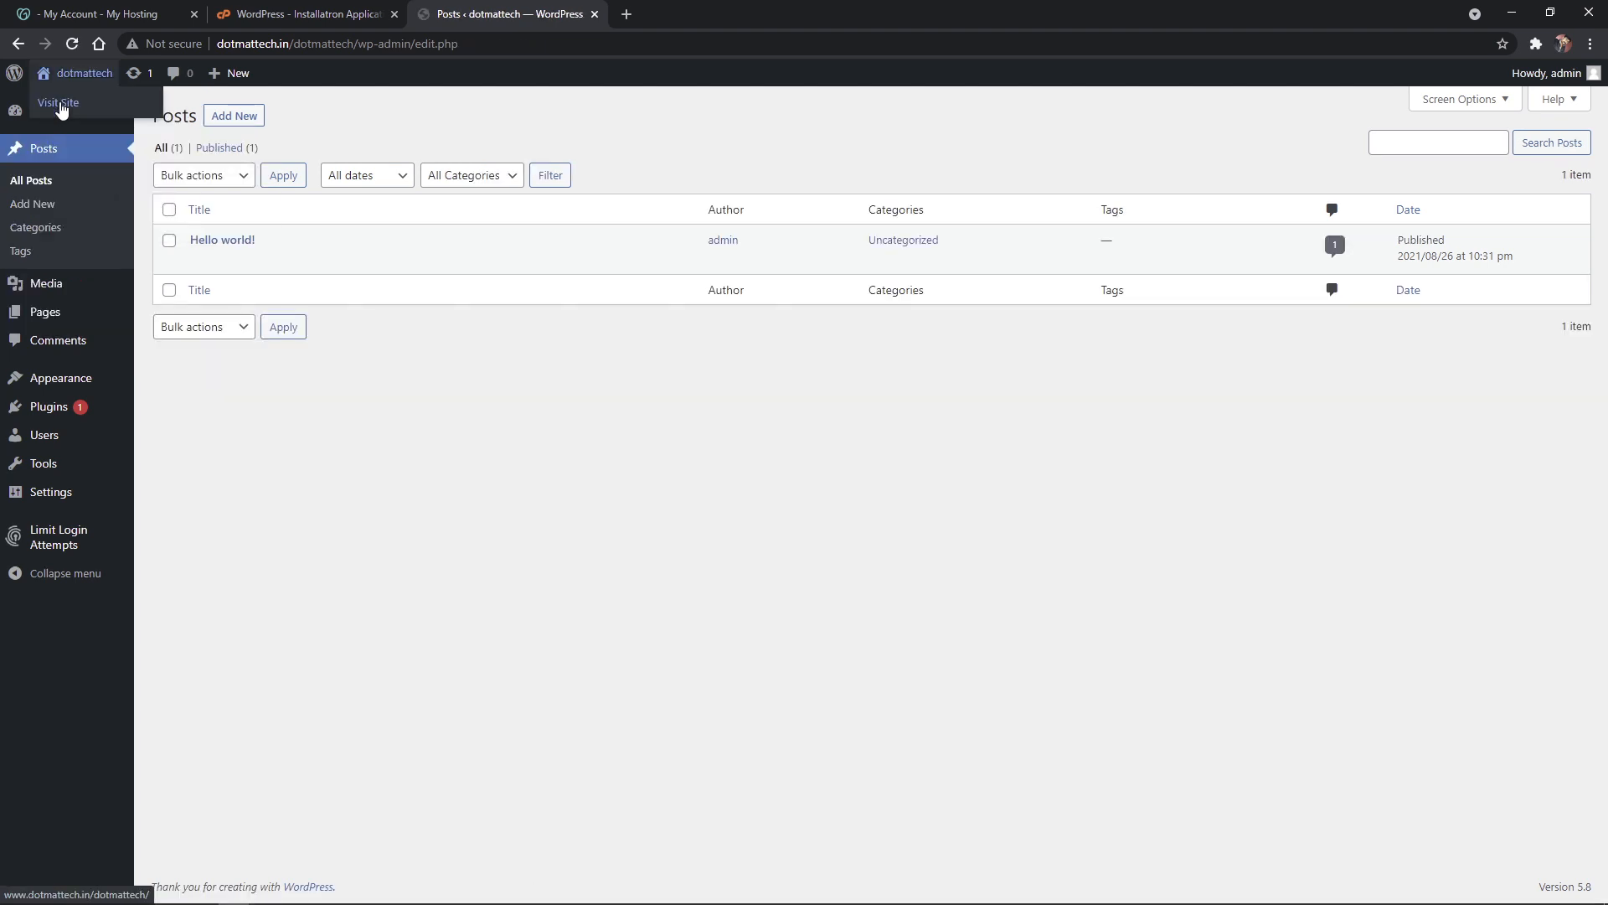
left_click(59, 103)
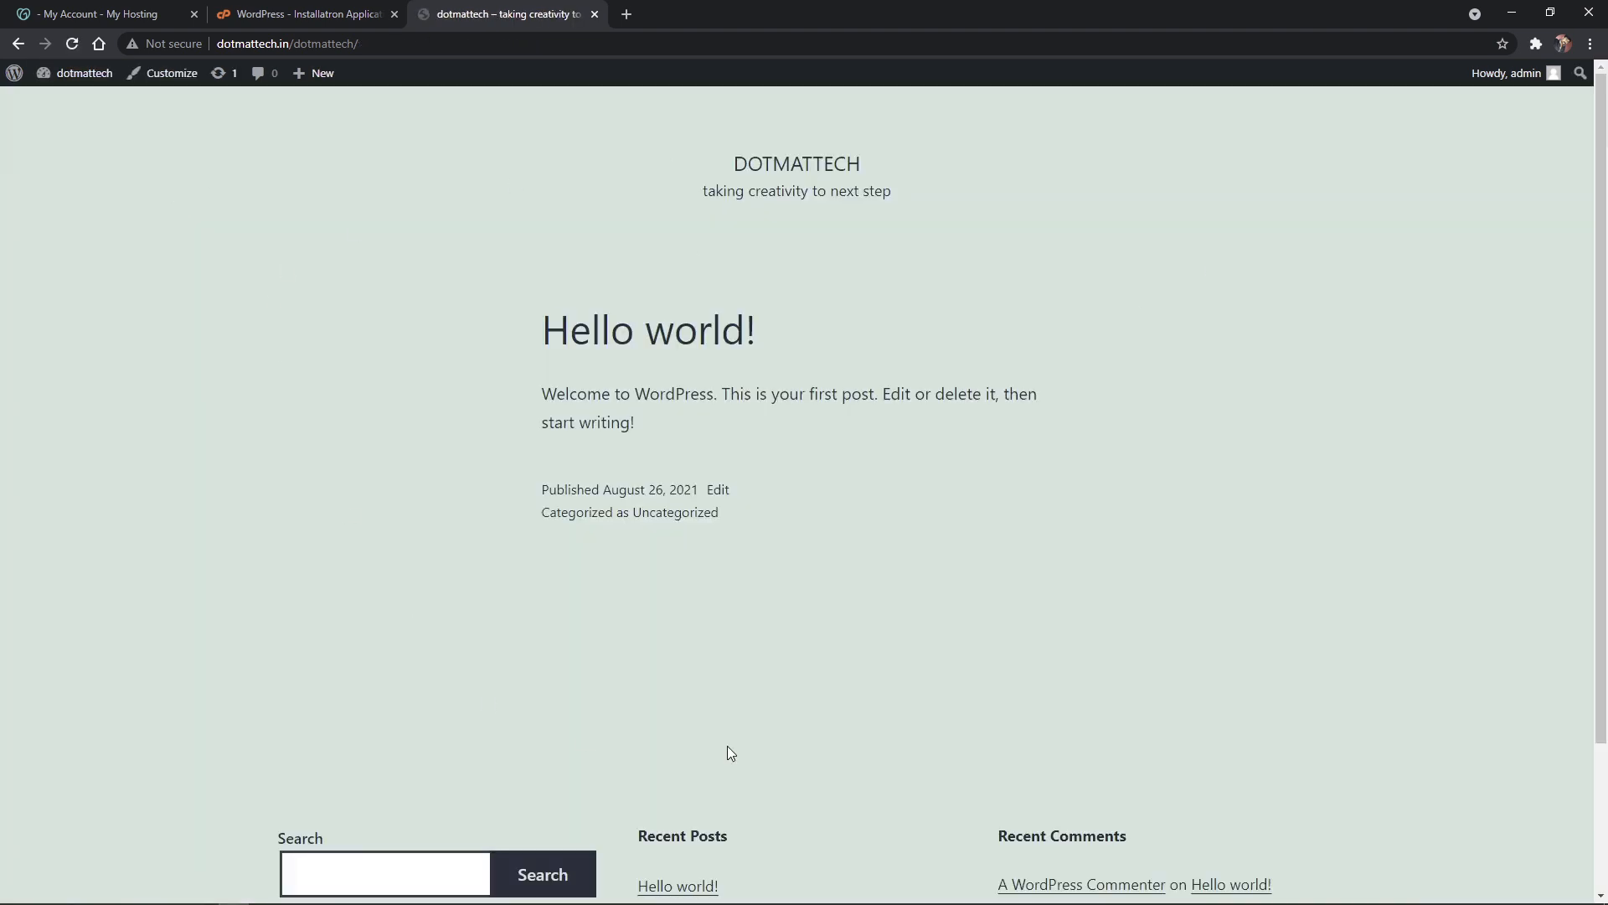
scroll(1021, 649, "down", 2)
scroll(997, 635, "up", 2)
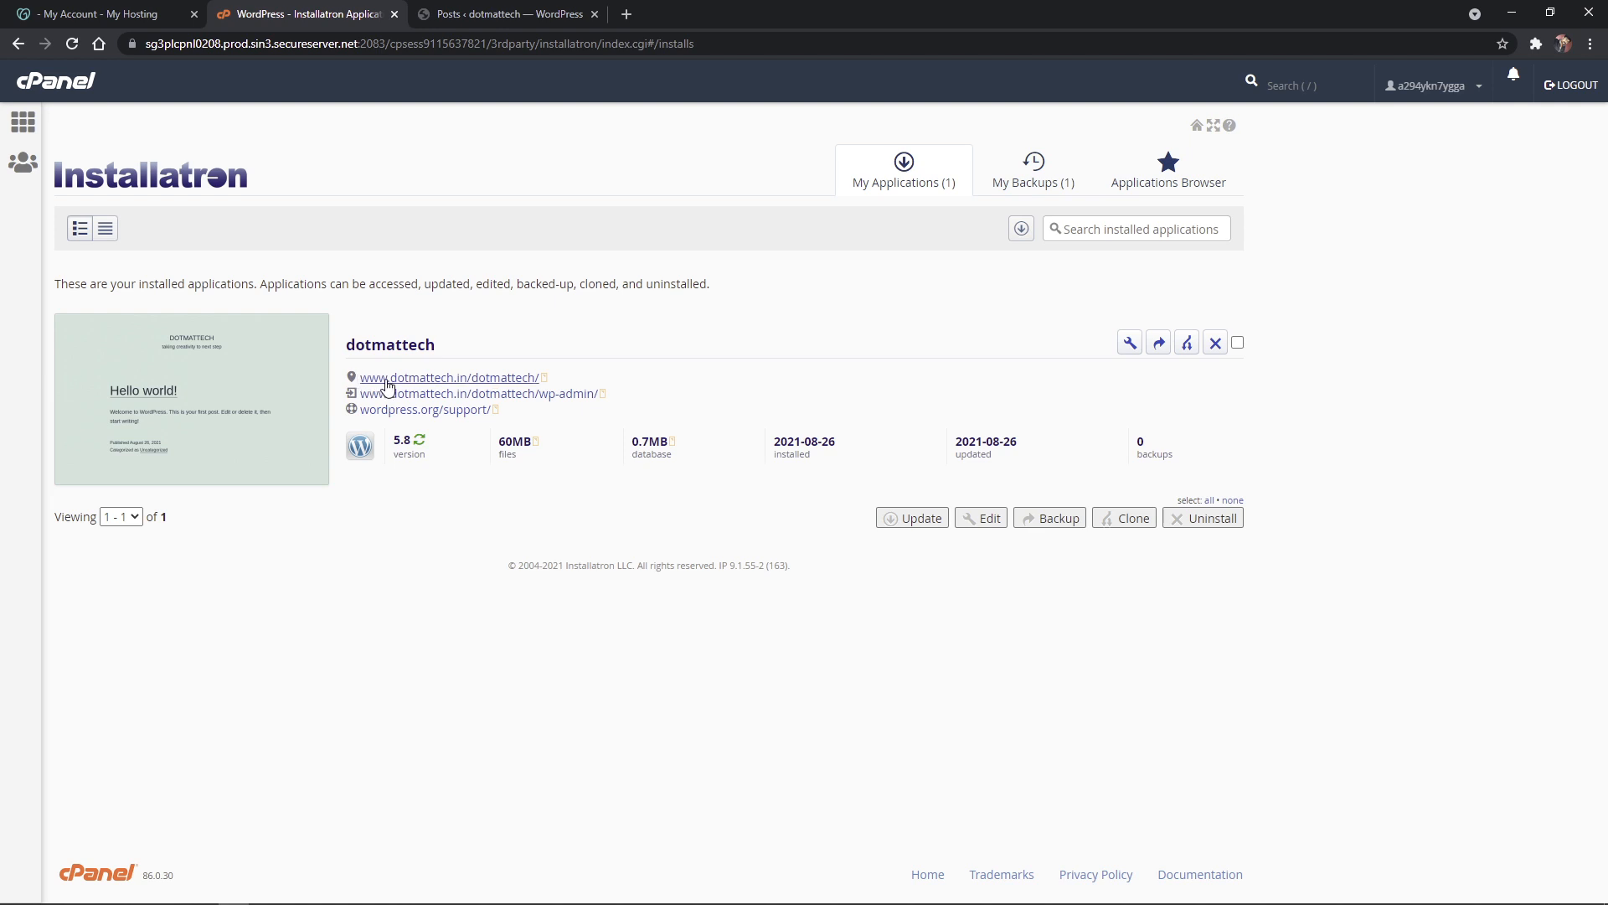
Open the installed site in a new tab, copy its address, and launch a second browser.
left_click(426, 378)
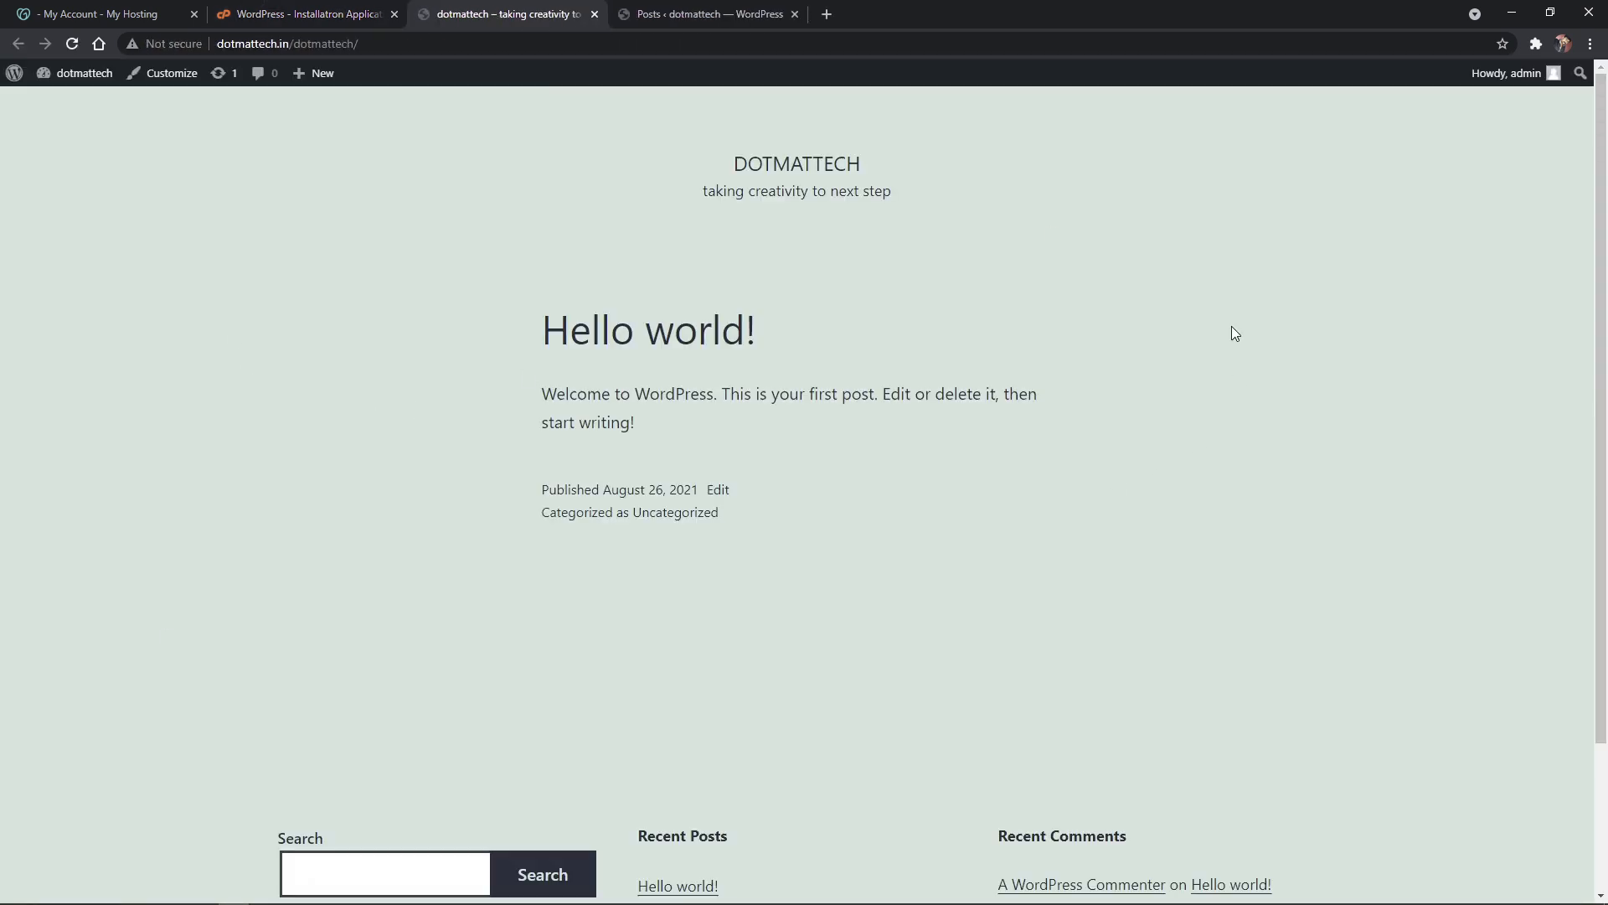
left_click(413, 46)
key("ctrl+c")
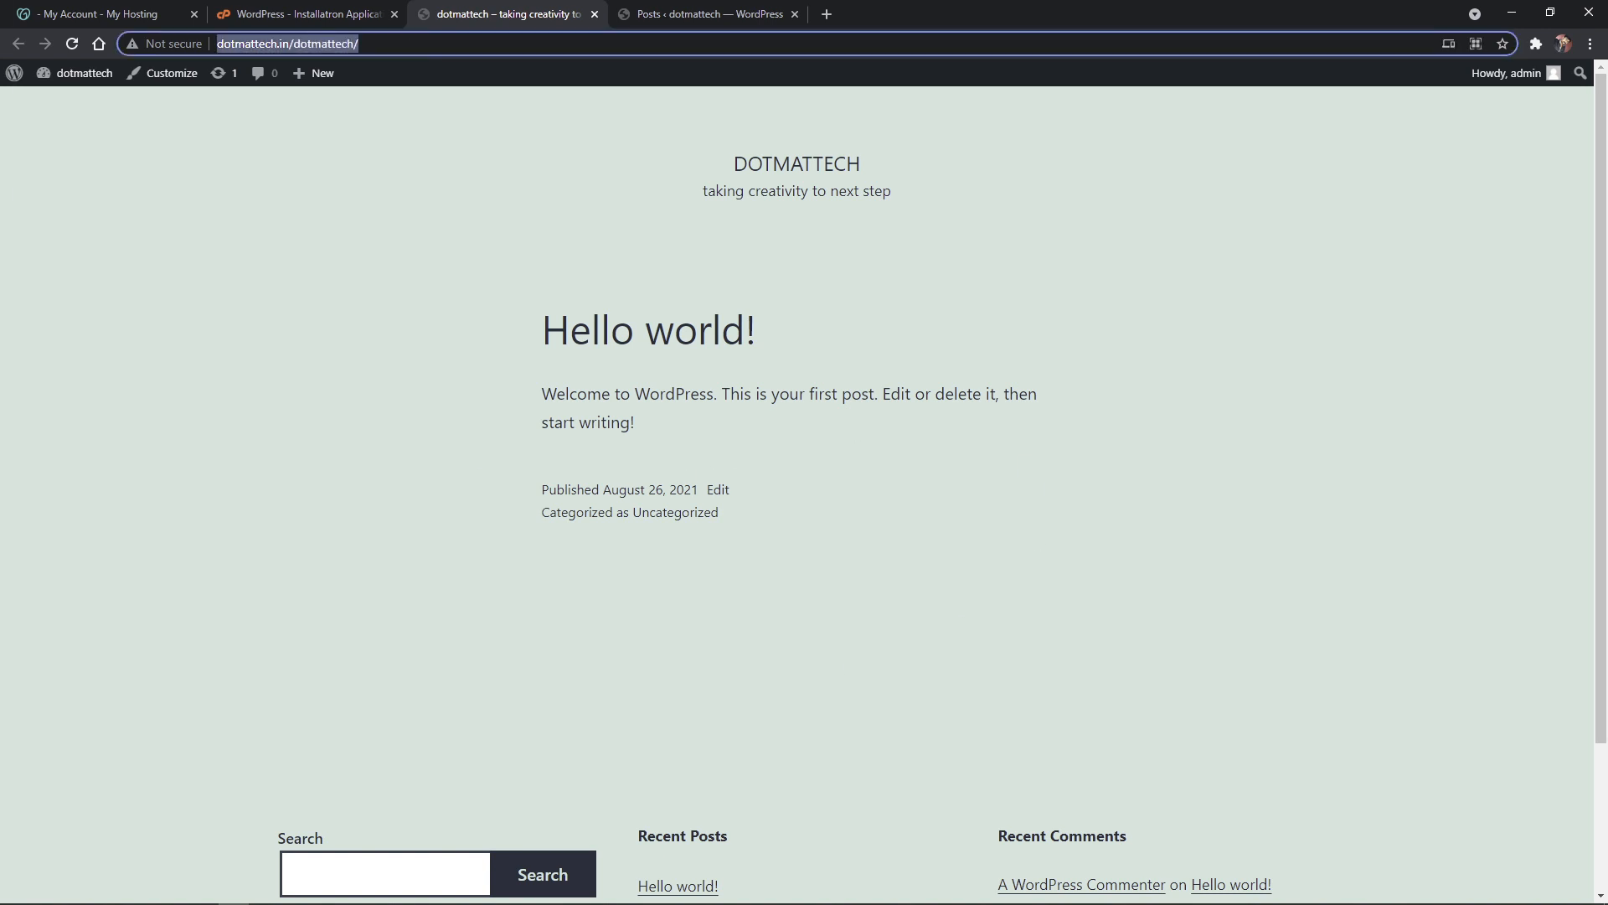
left_click(170, 892)
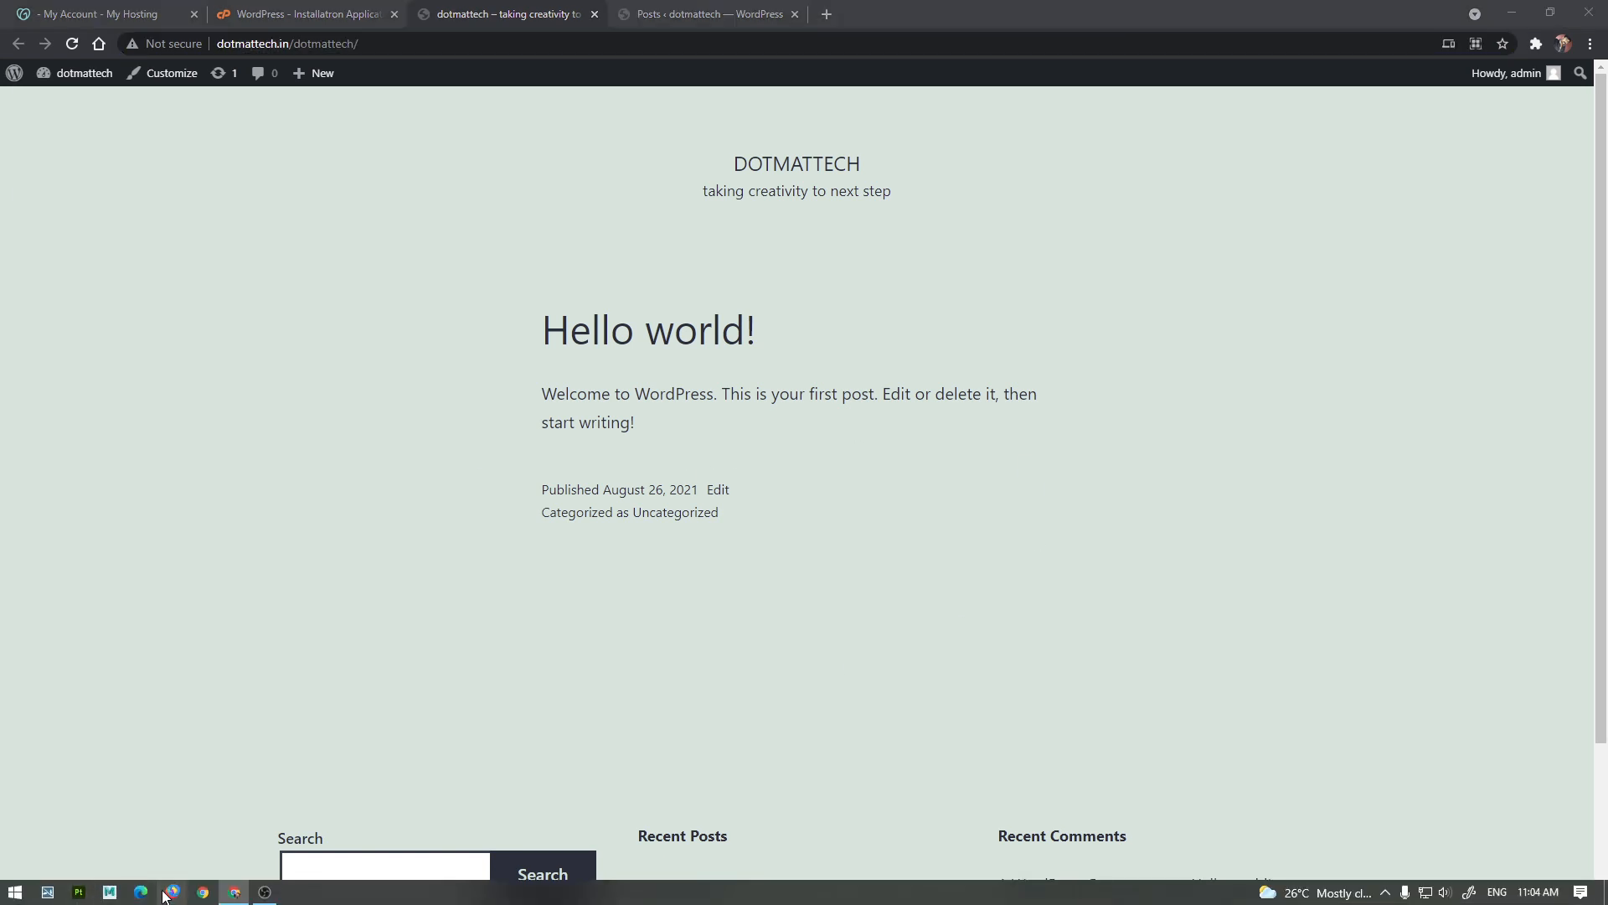
left_click(508, 54)
key("ctrl+v")
key("Return")
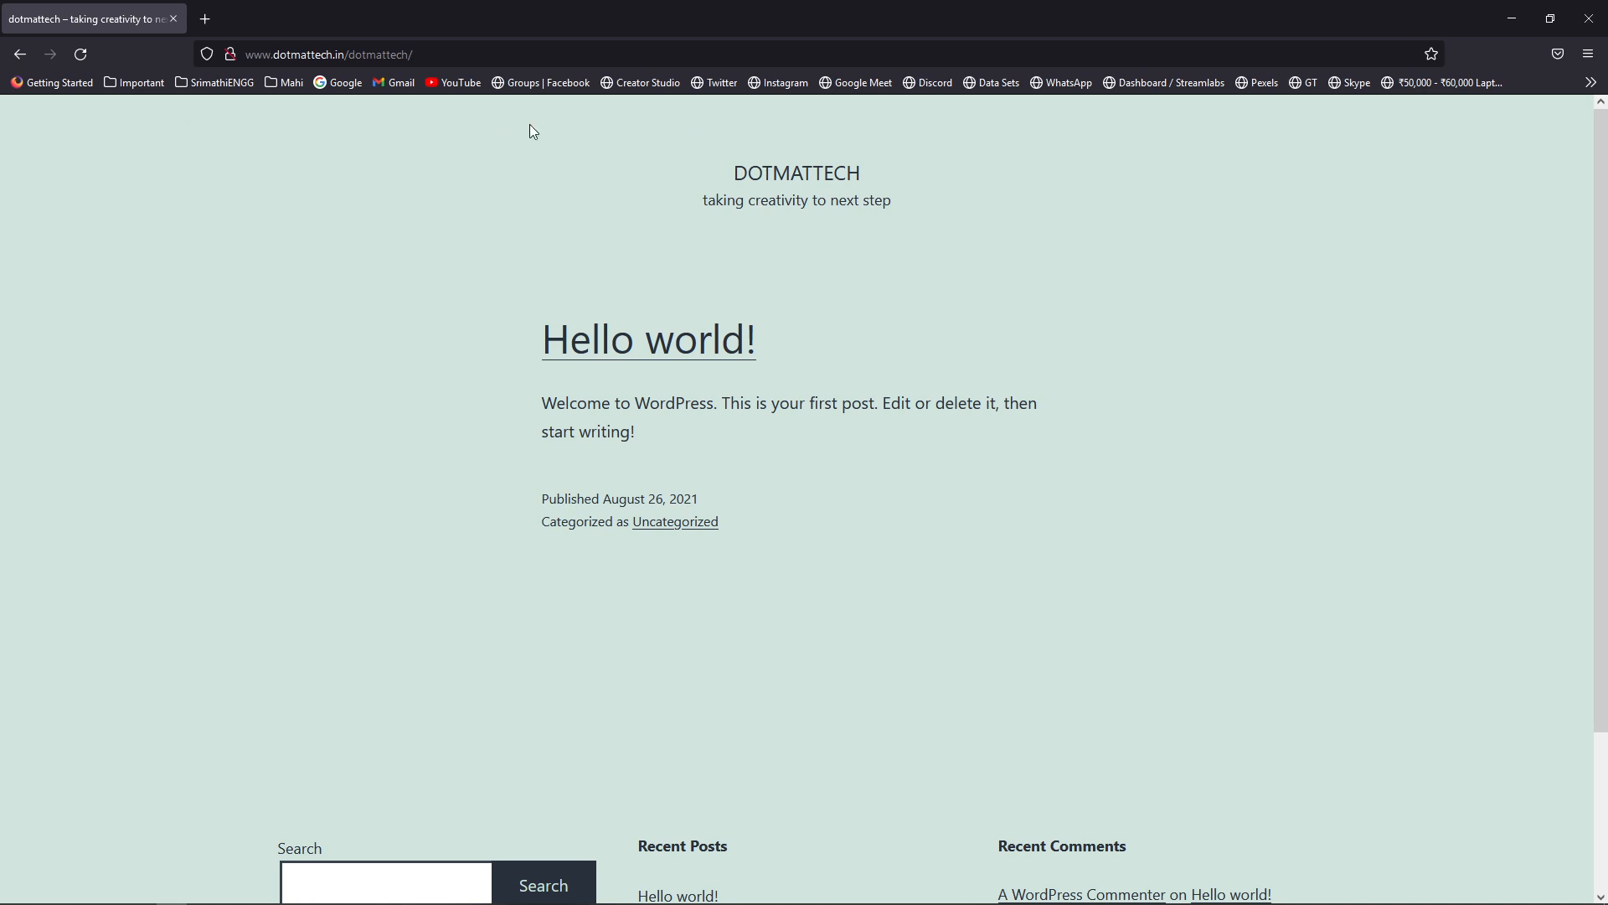
key("alt")
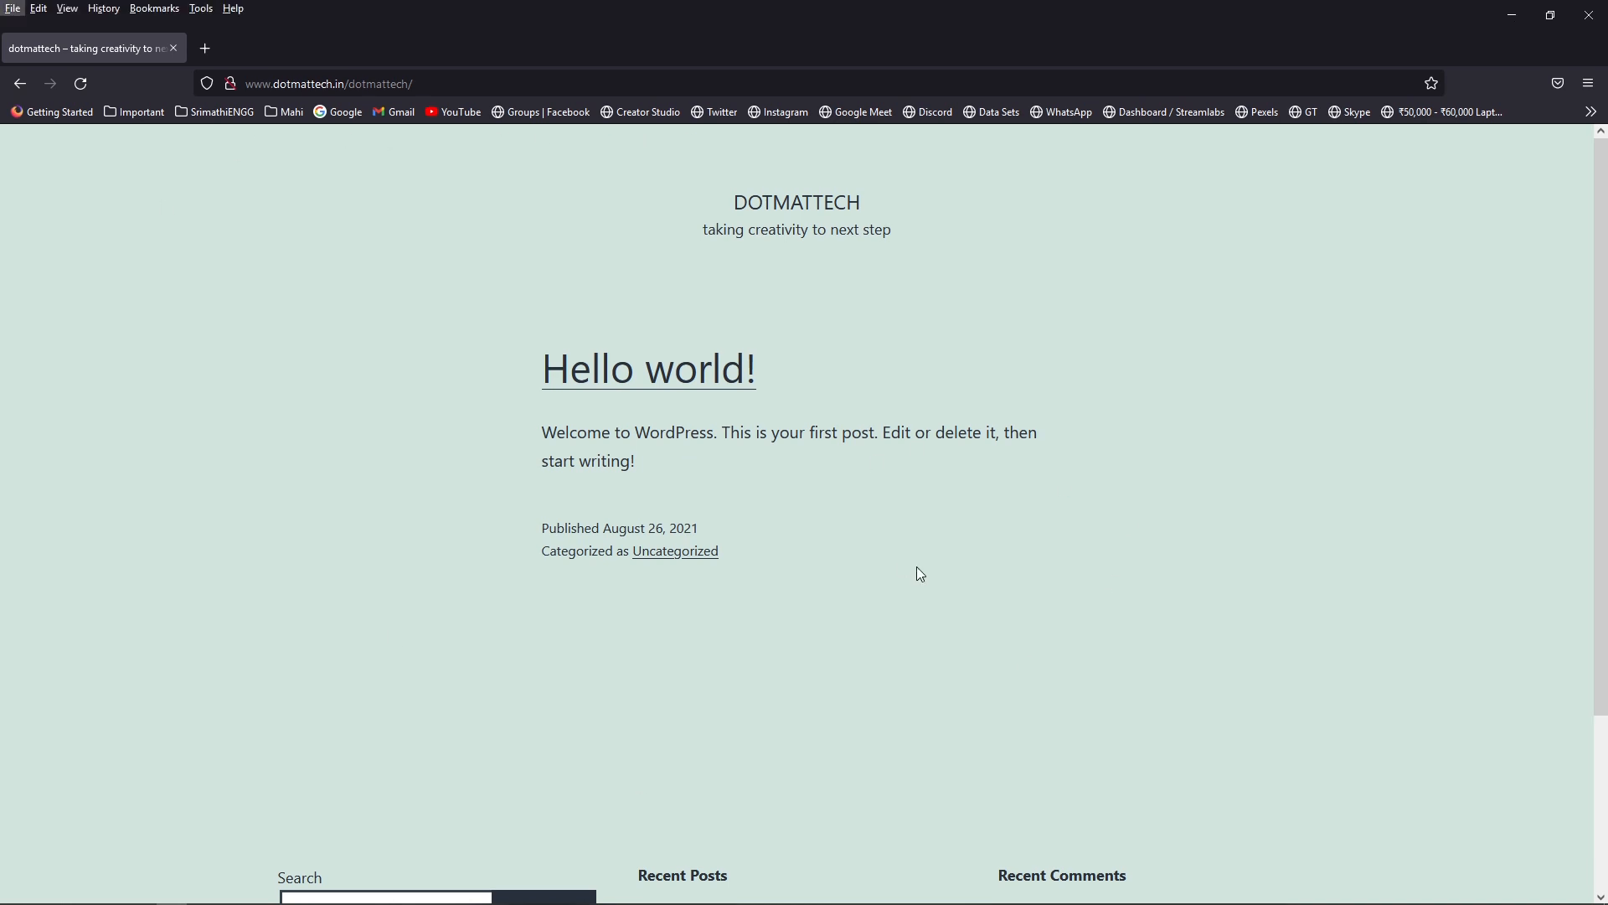
scroll(922, 568, "down", 3)
Return to the admin Posts list and open Hello world! in the block editor.
key("alt+Tab")
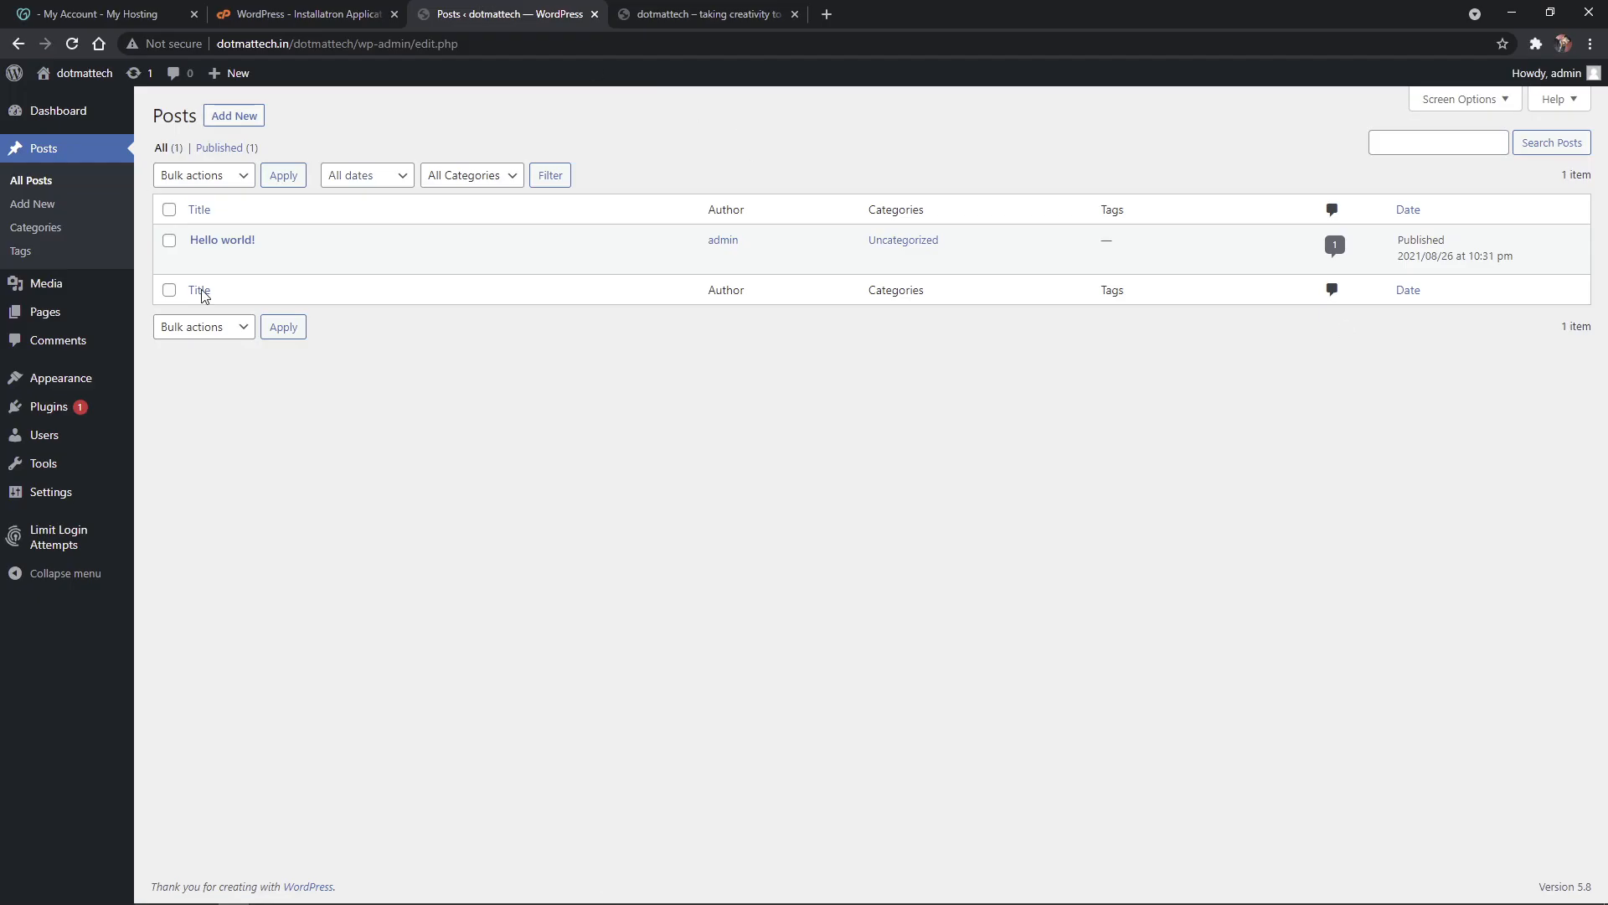
key("alt+Tab")
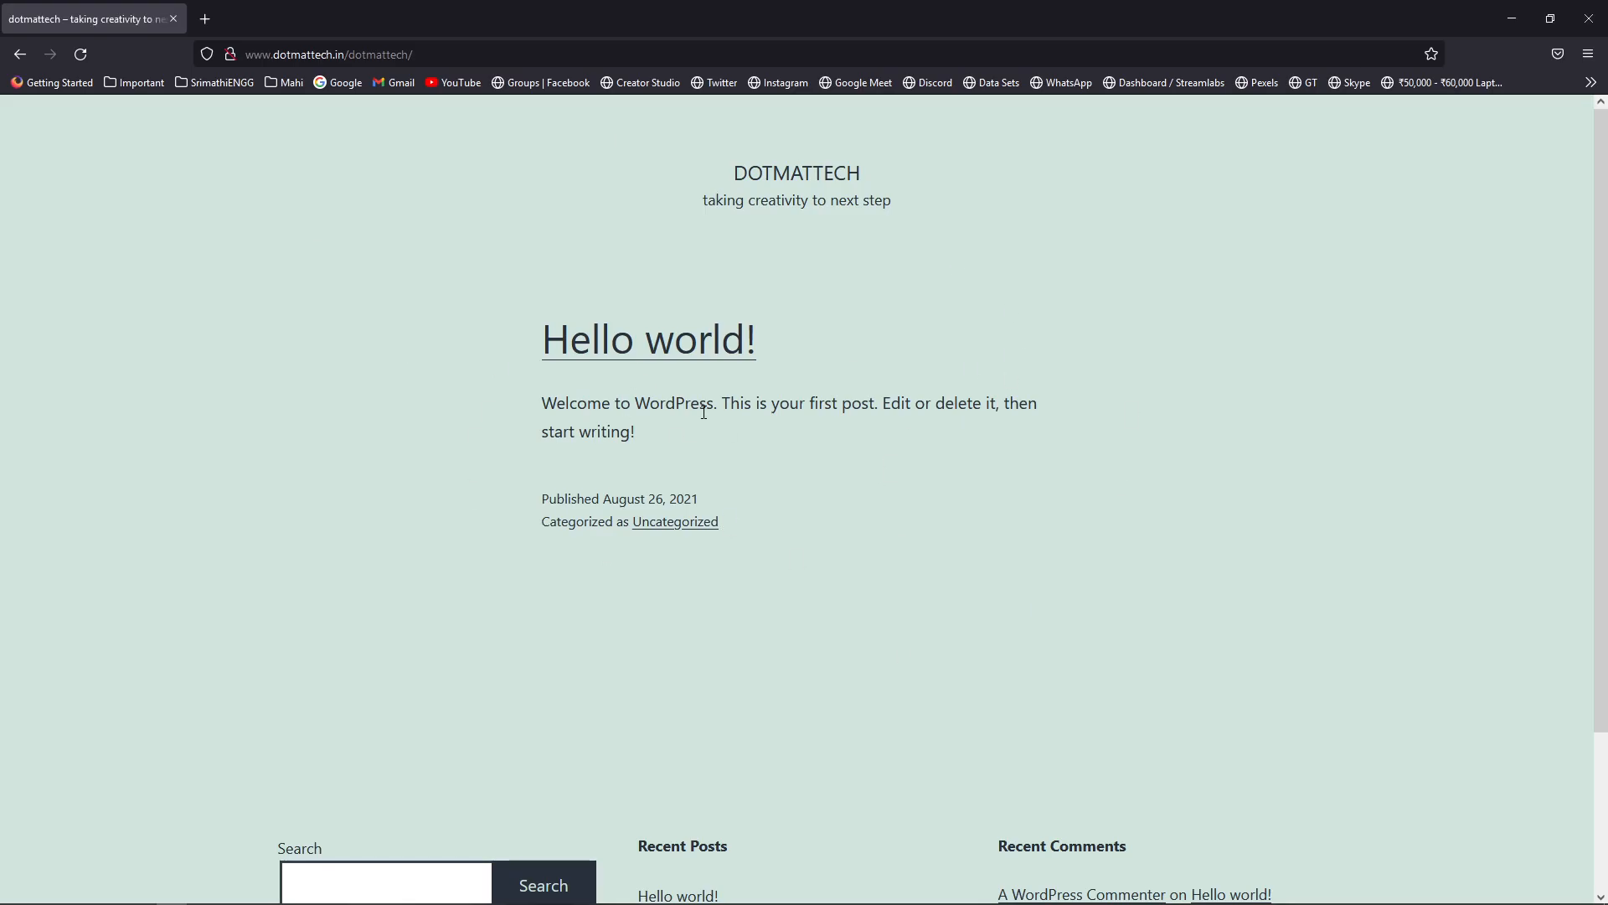
key("alt+Tab")
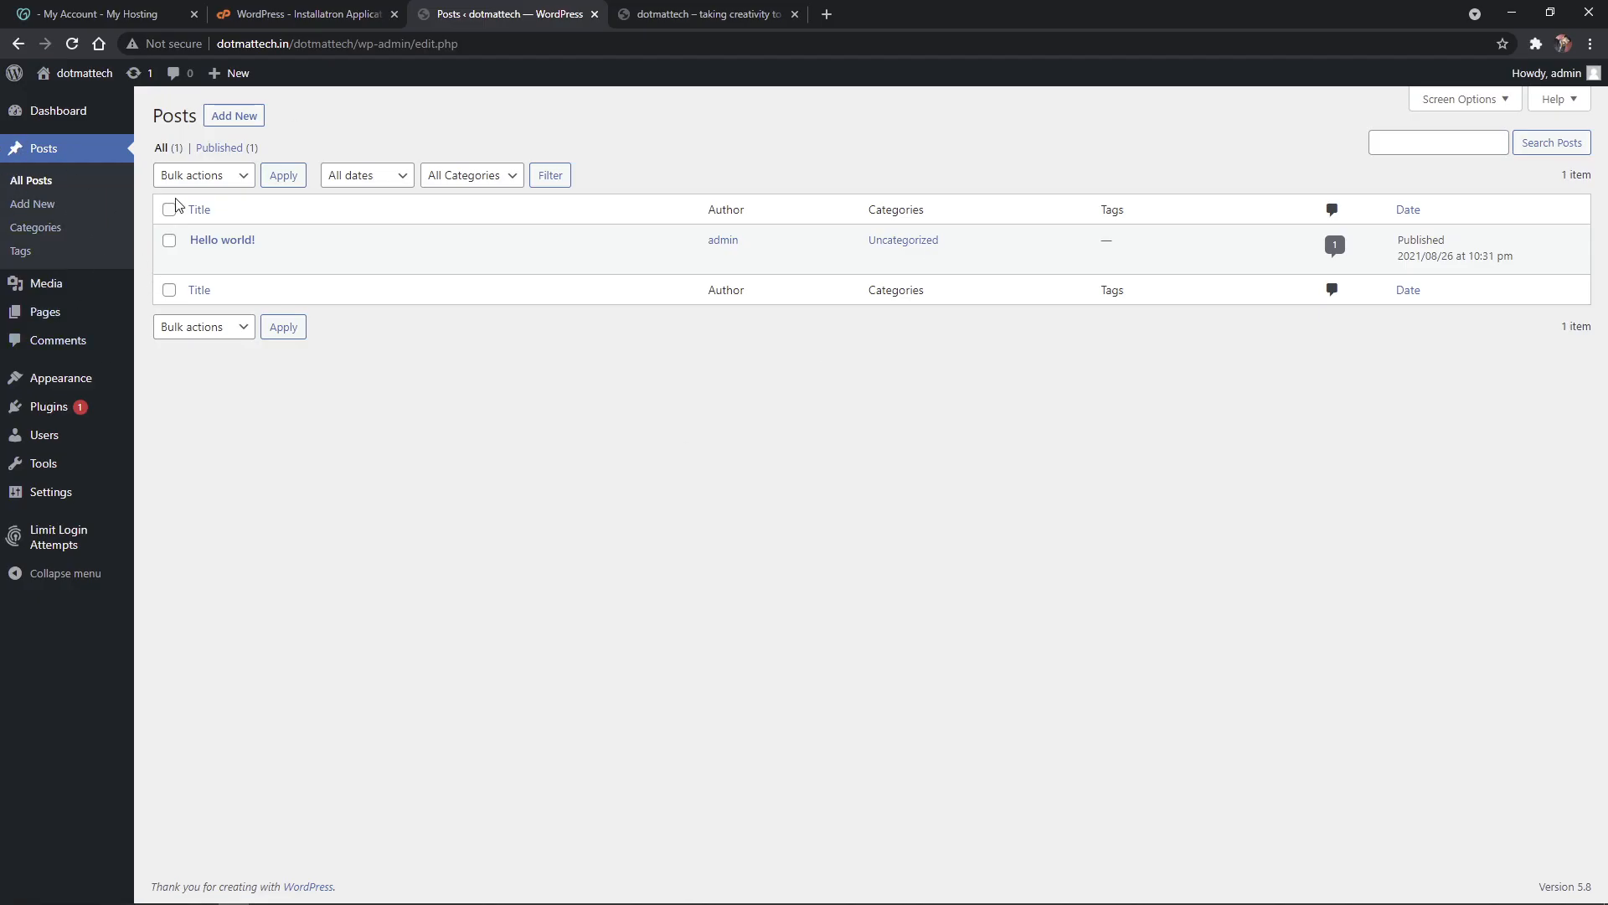
left_click(231, 243)
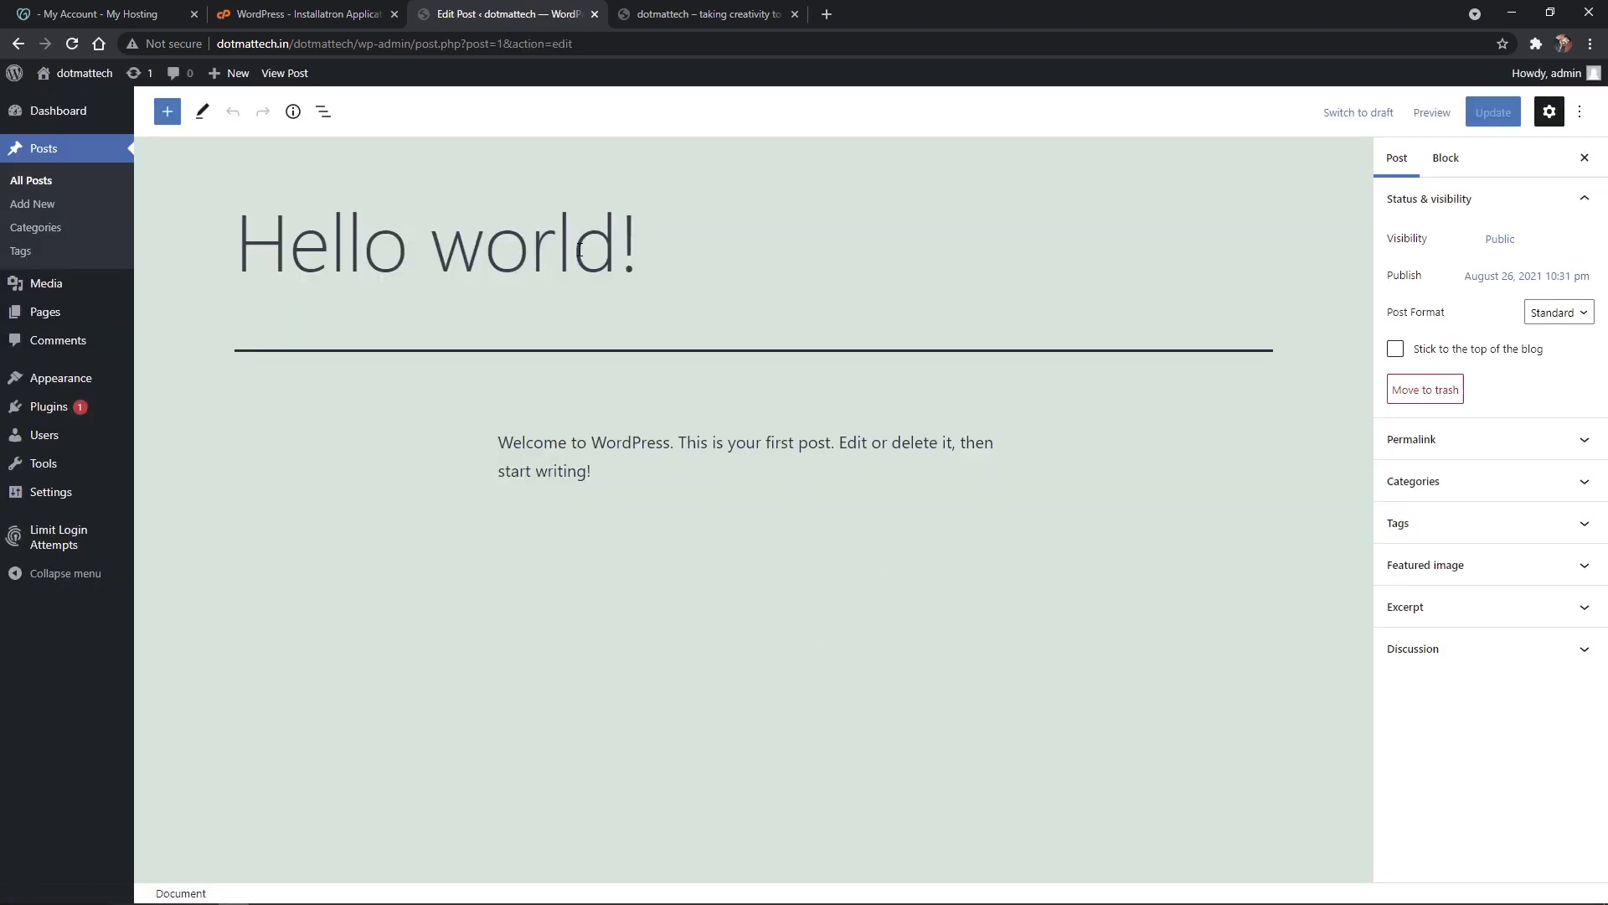
Append 'Mahiiii' to the Hello world! post title, update the post, and reload the live site.
left_click(579, 250)
left_click(622, 248)
left_click(712, 251)
type("Mahi")
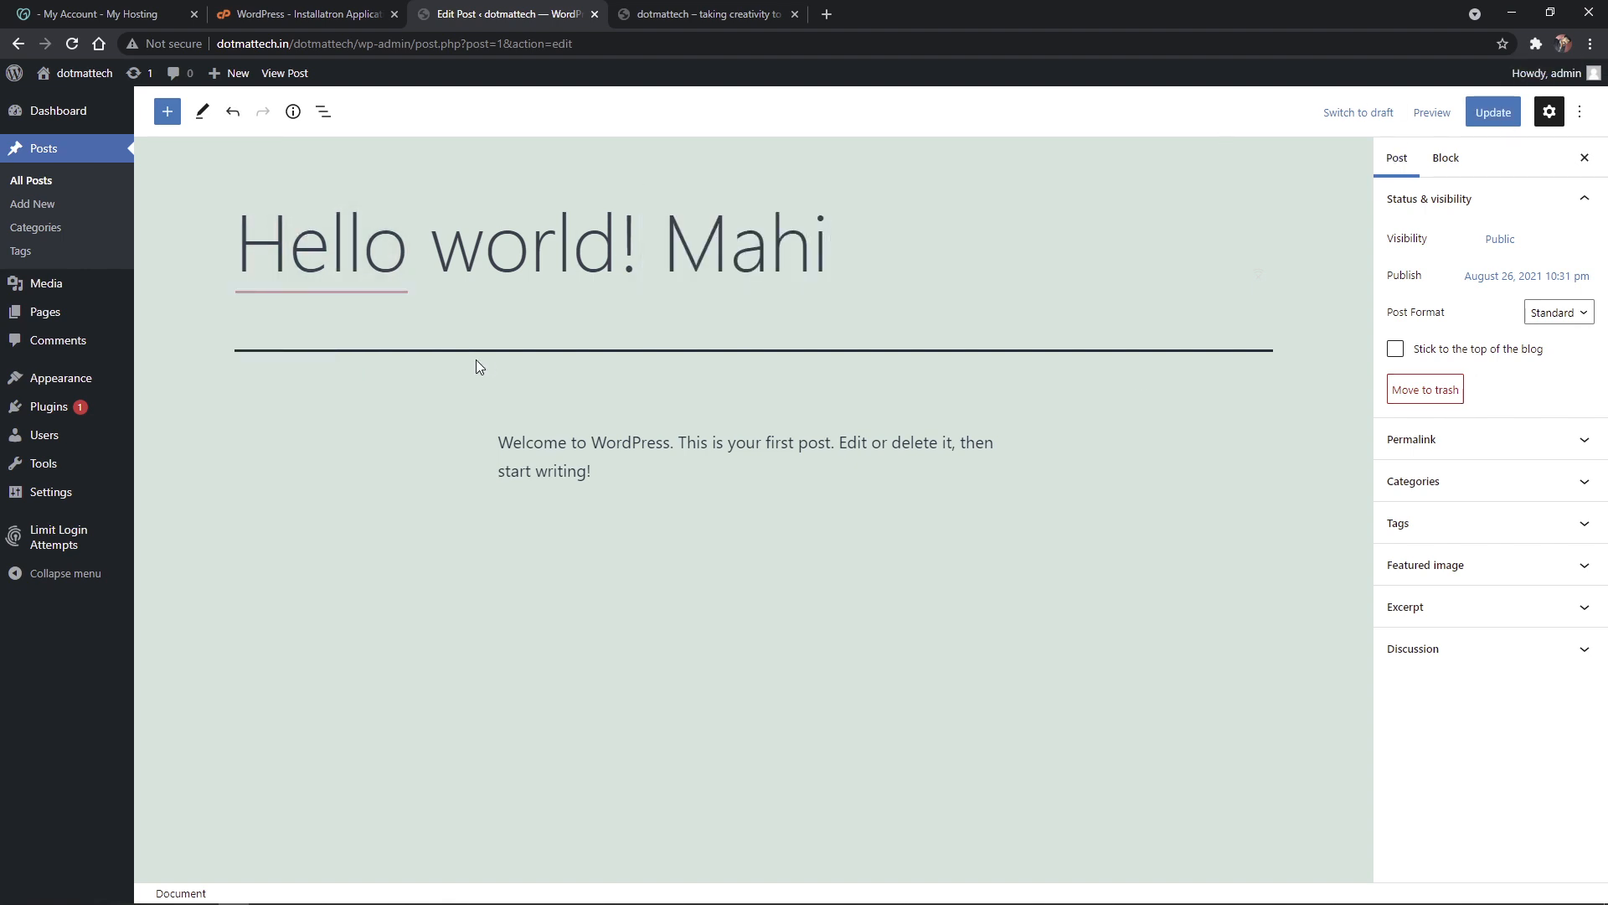
type("iii")
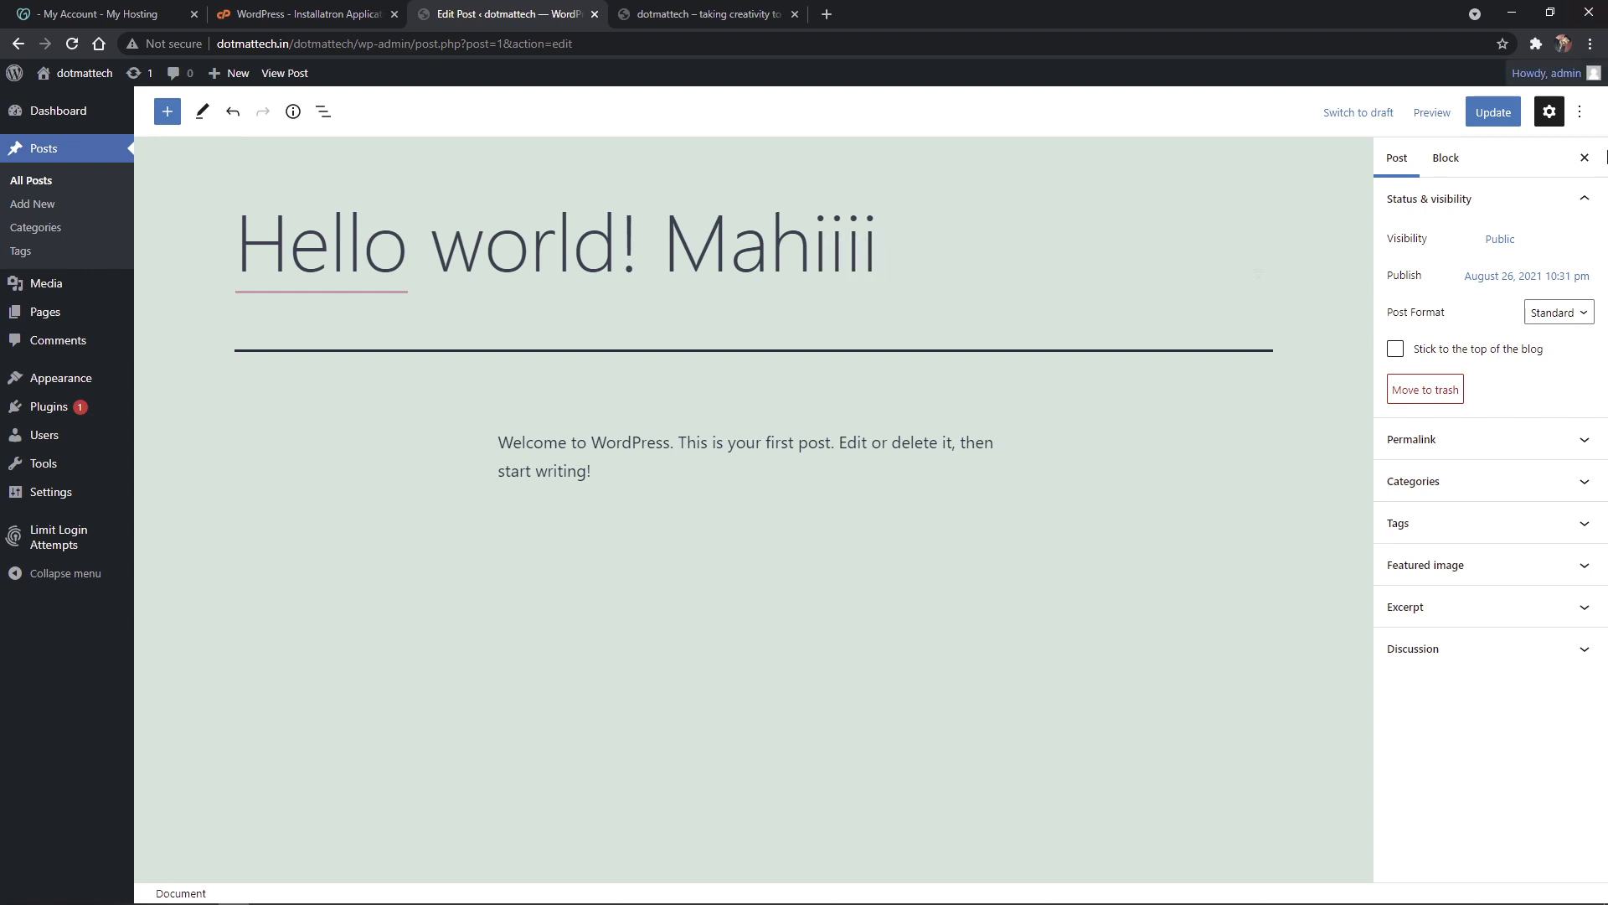
left_click(1494, 112)
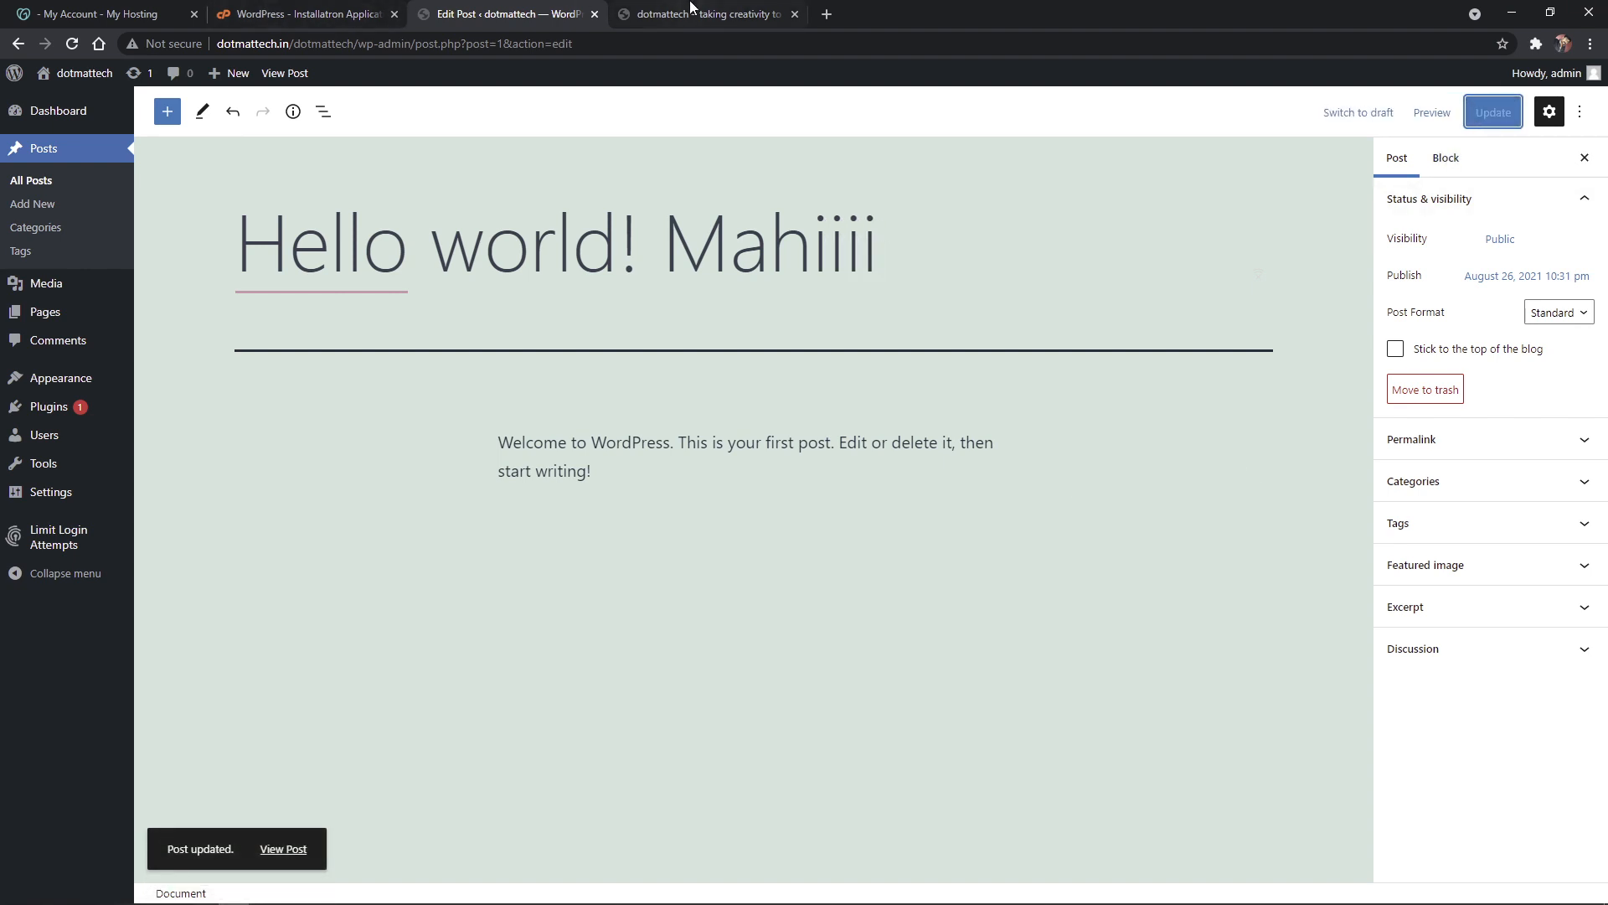
left_click(691, 8)
left_click(71, 44)
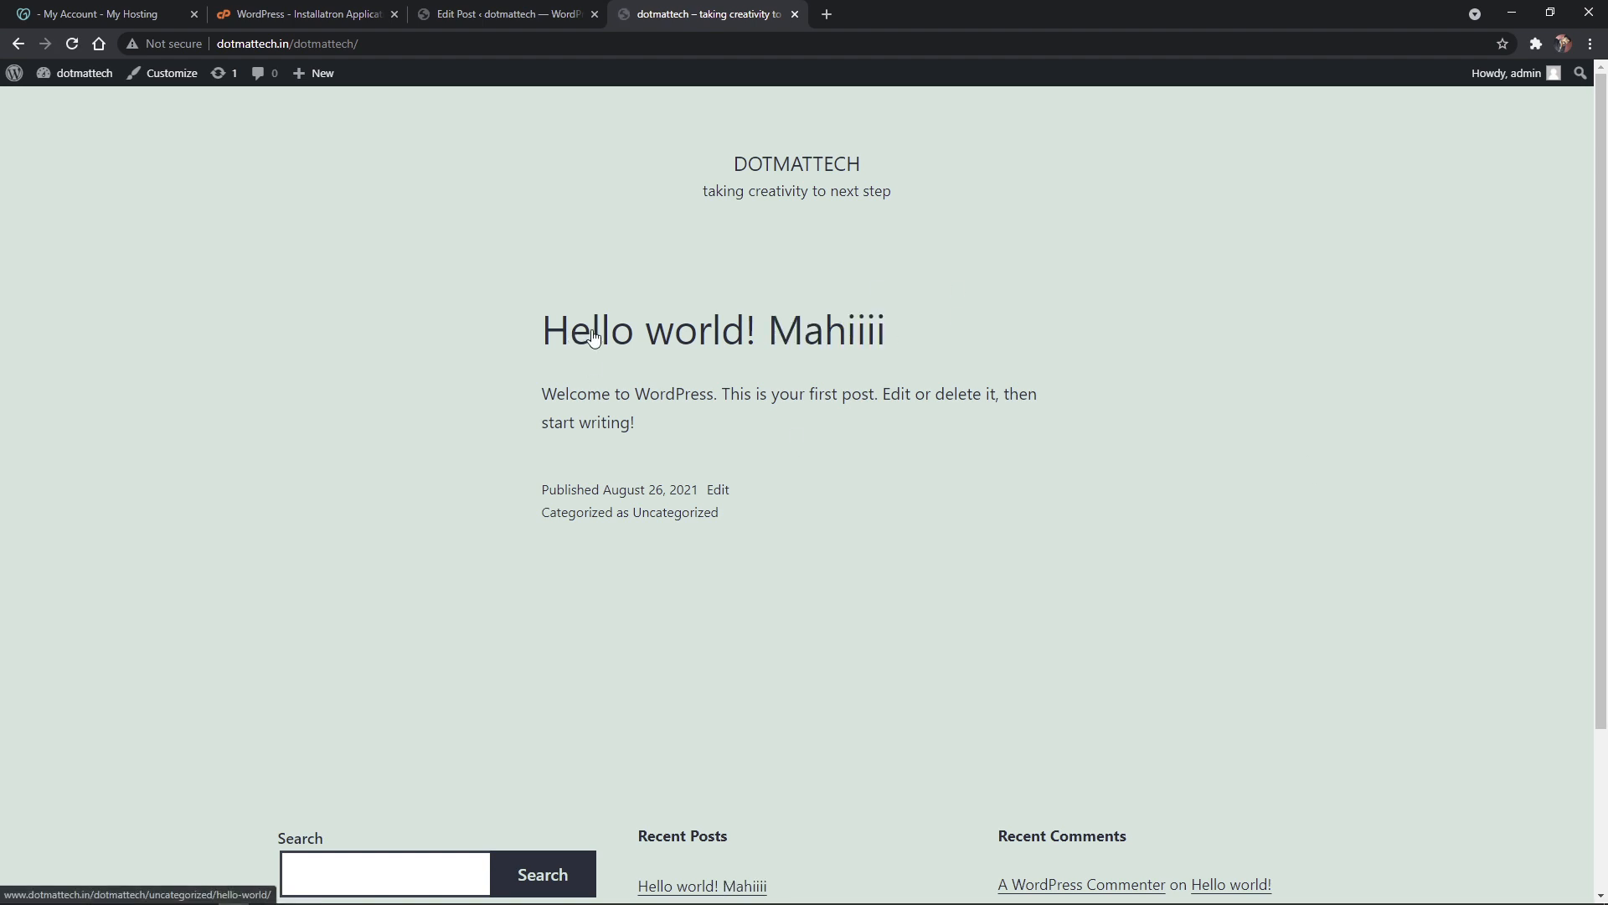
Reload the site in Firefox to see the retitled post, then return to Chrome.
key("alt+Tab")
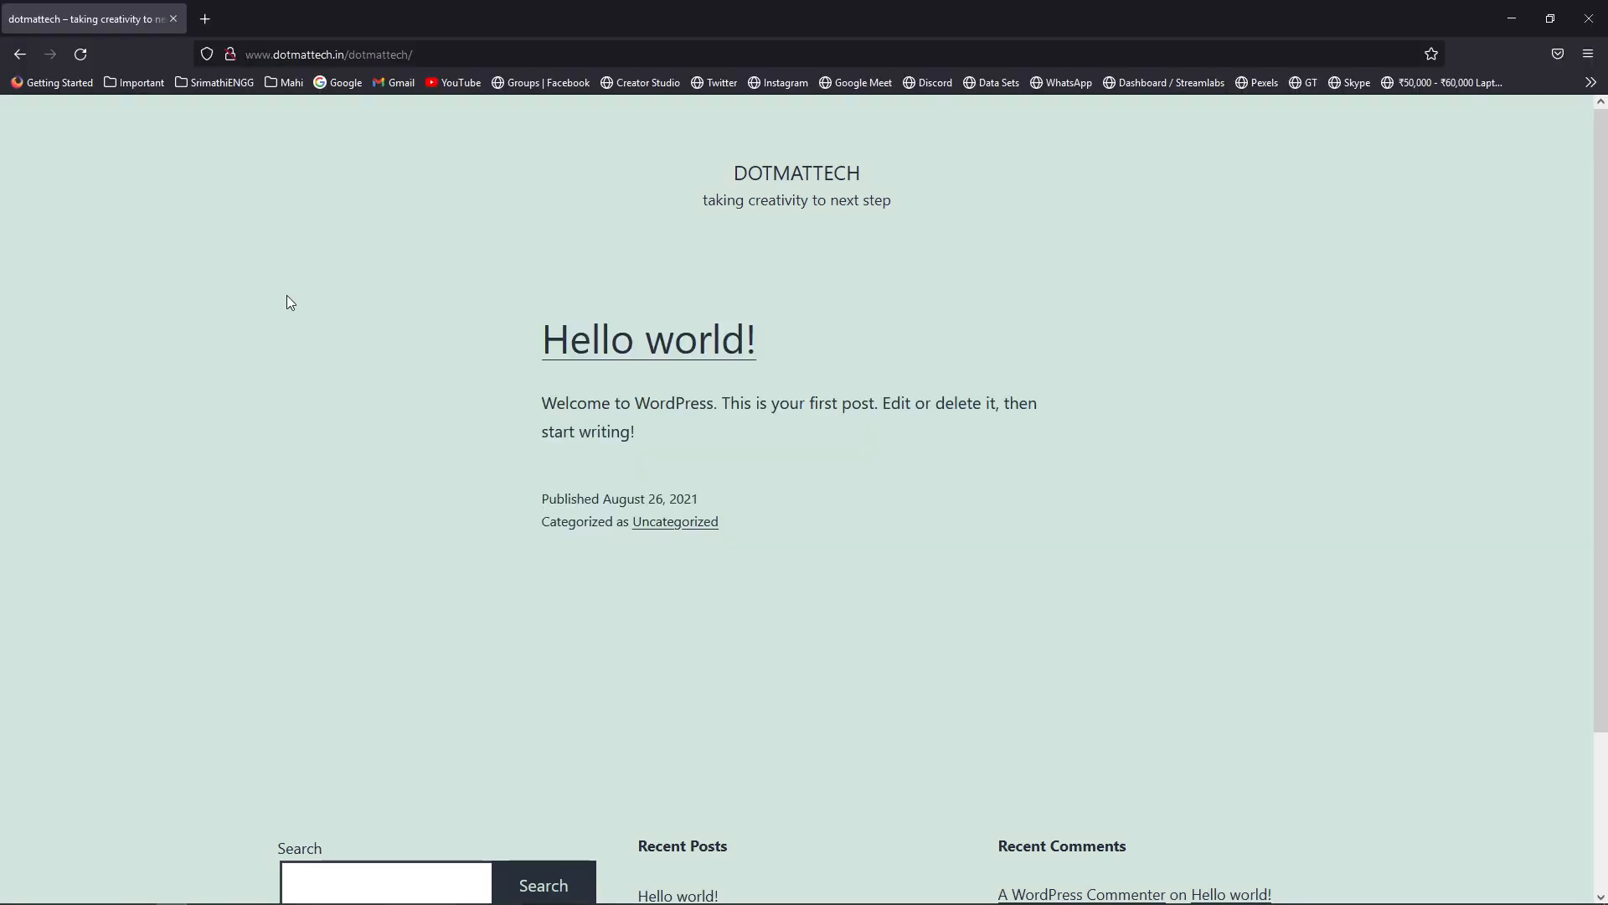
key("F5")
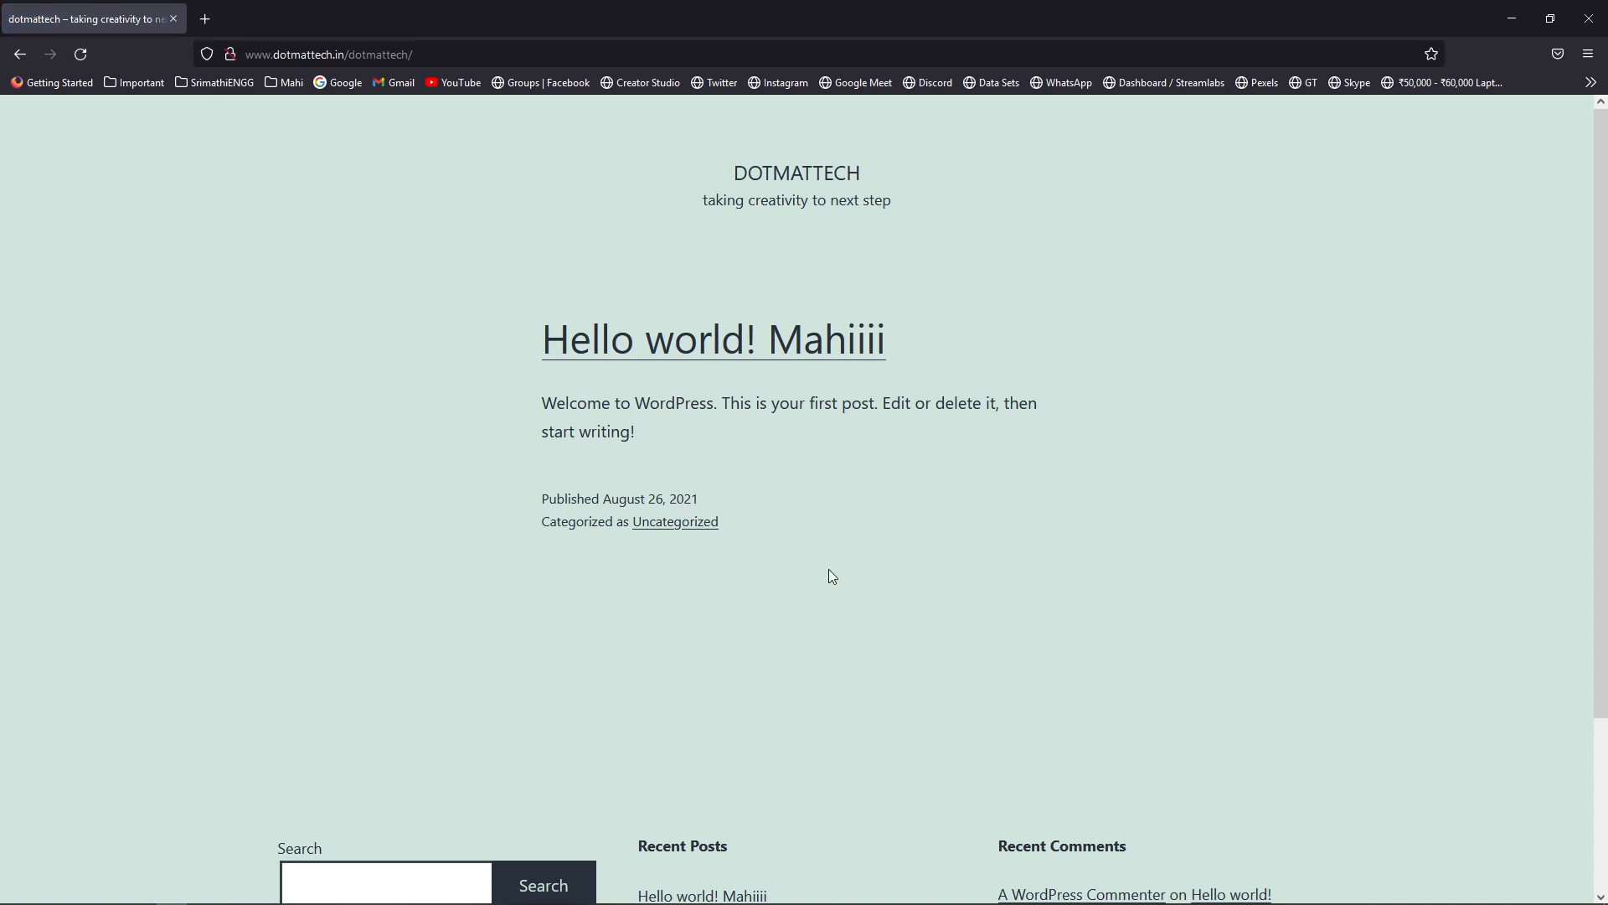
key("alt+Tab")
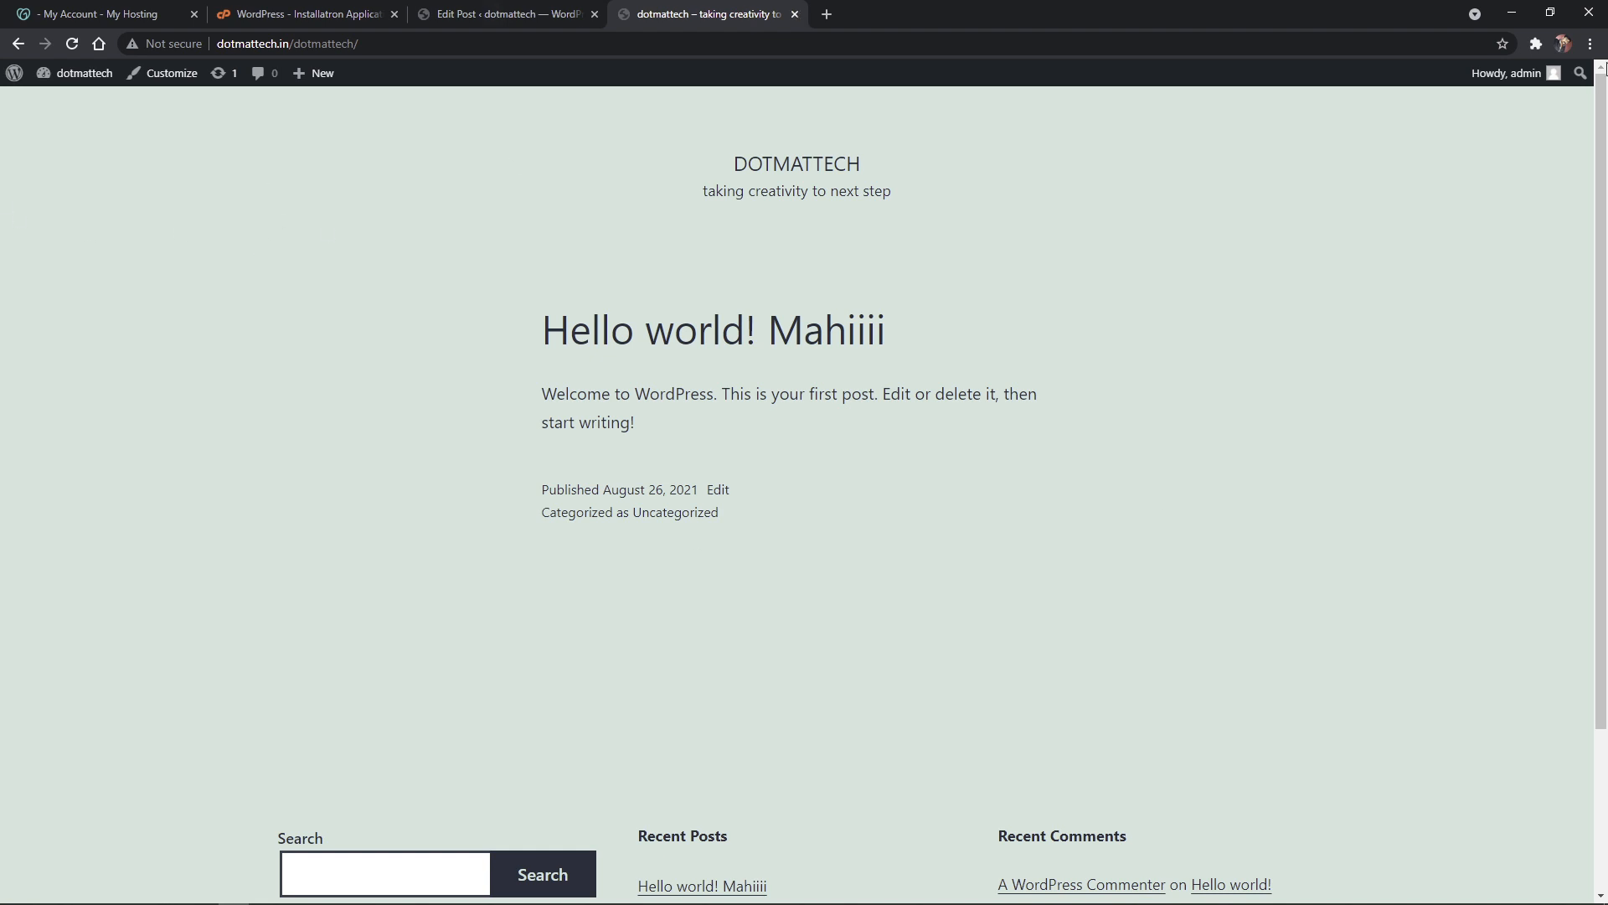
Log out of the WordPress admin from the admin user's profile menu.
mouse_move(1508, 74)
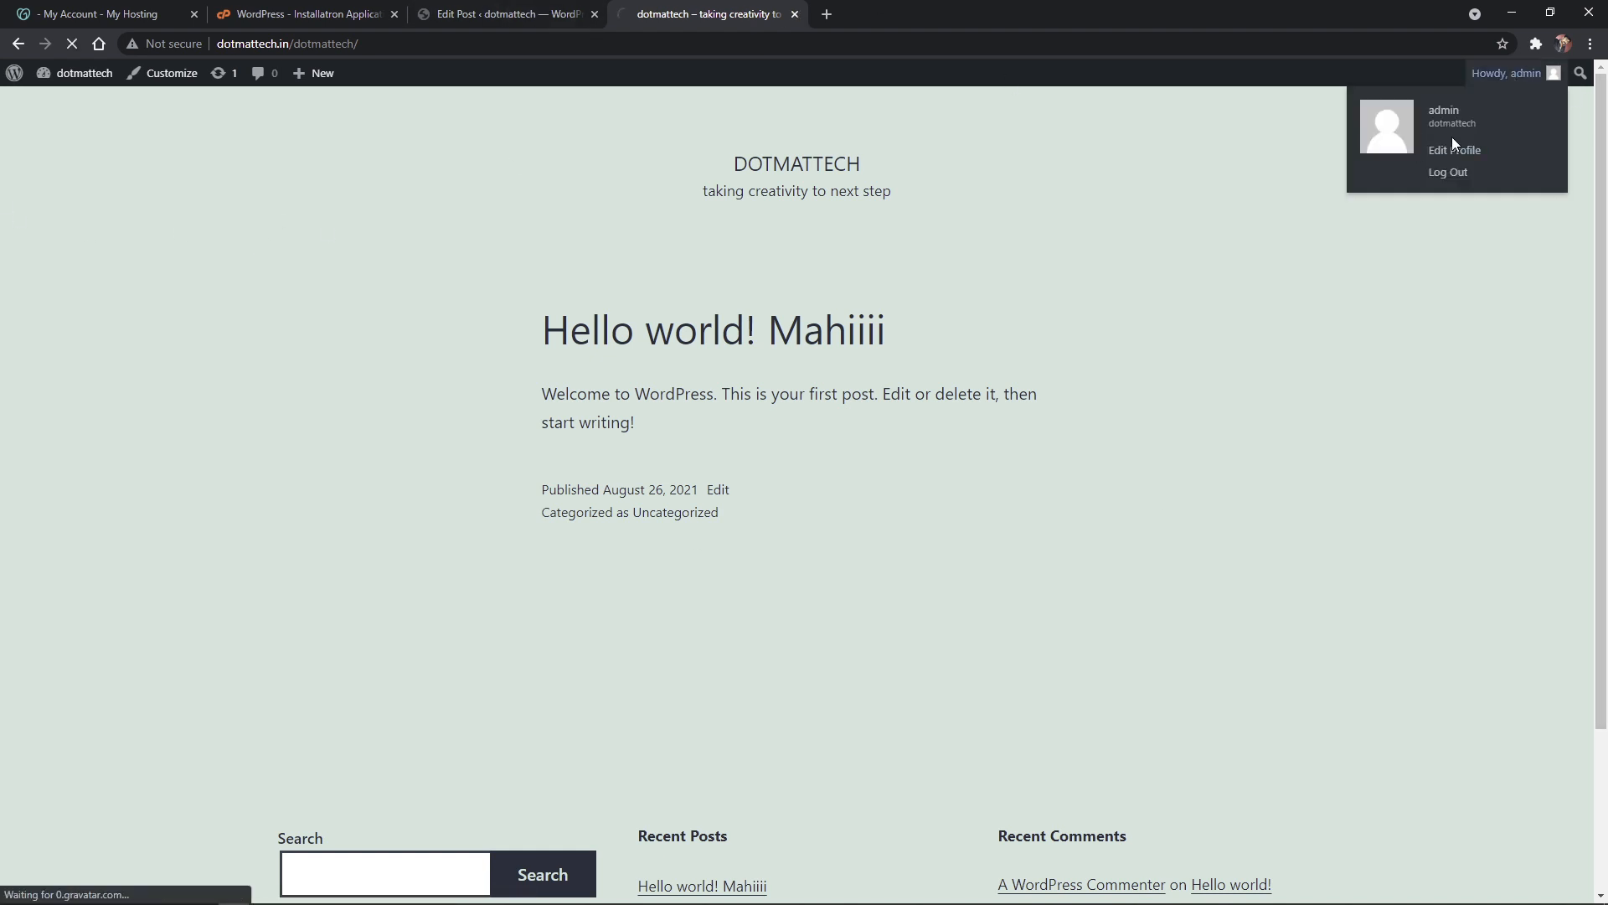
left_click(1455, 149)
mouse_move(1558, 77)
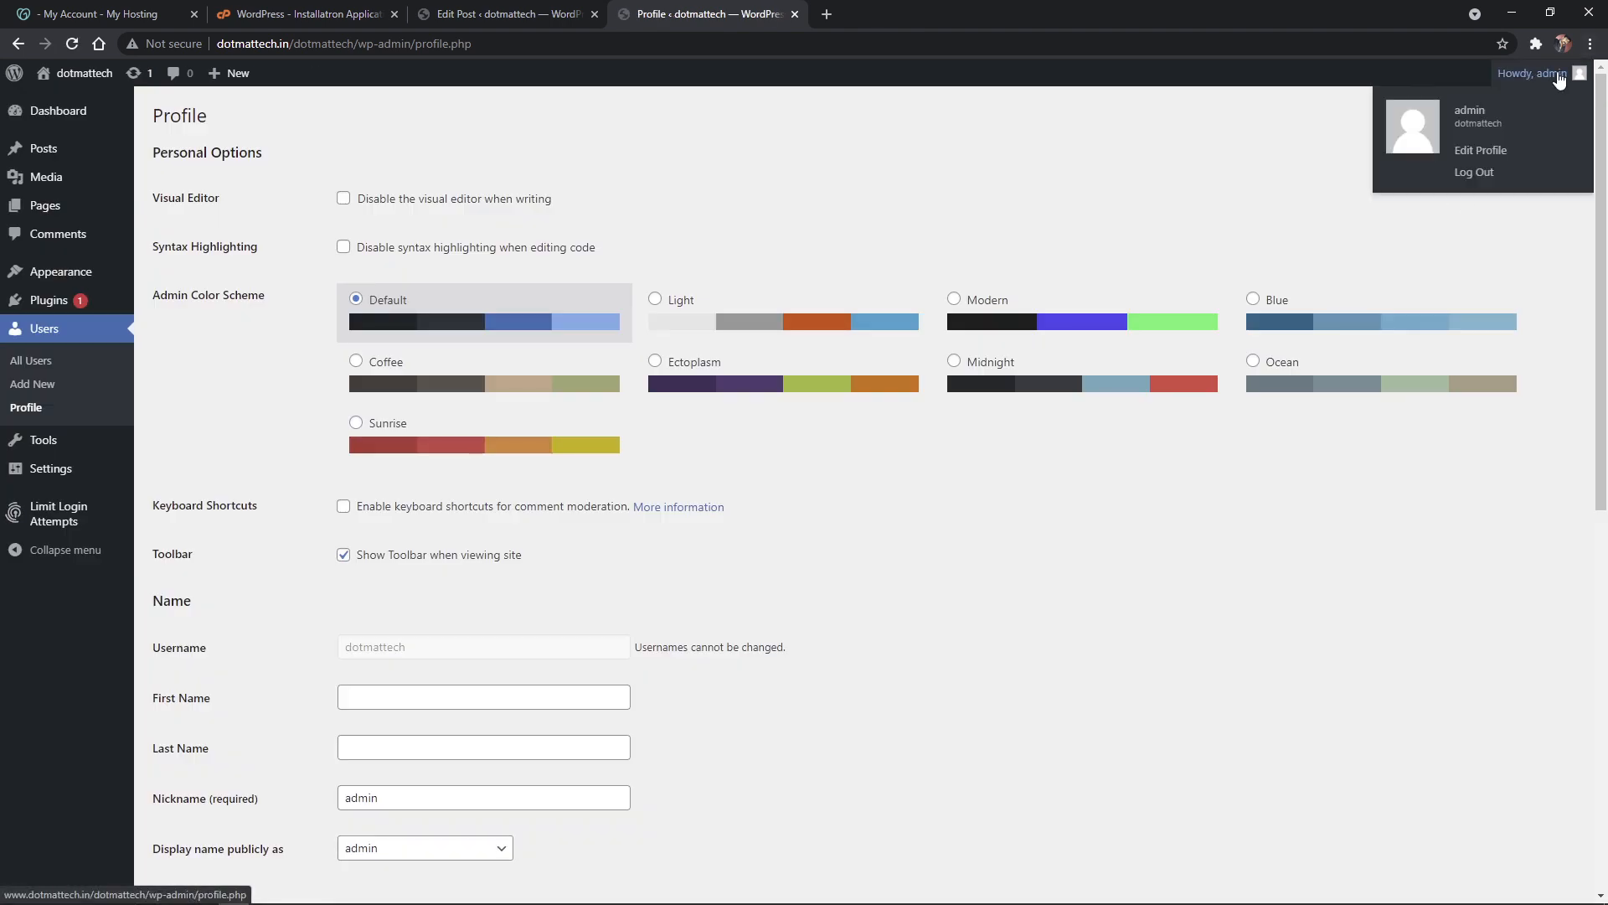
left_click(1474, 171)
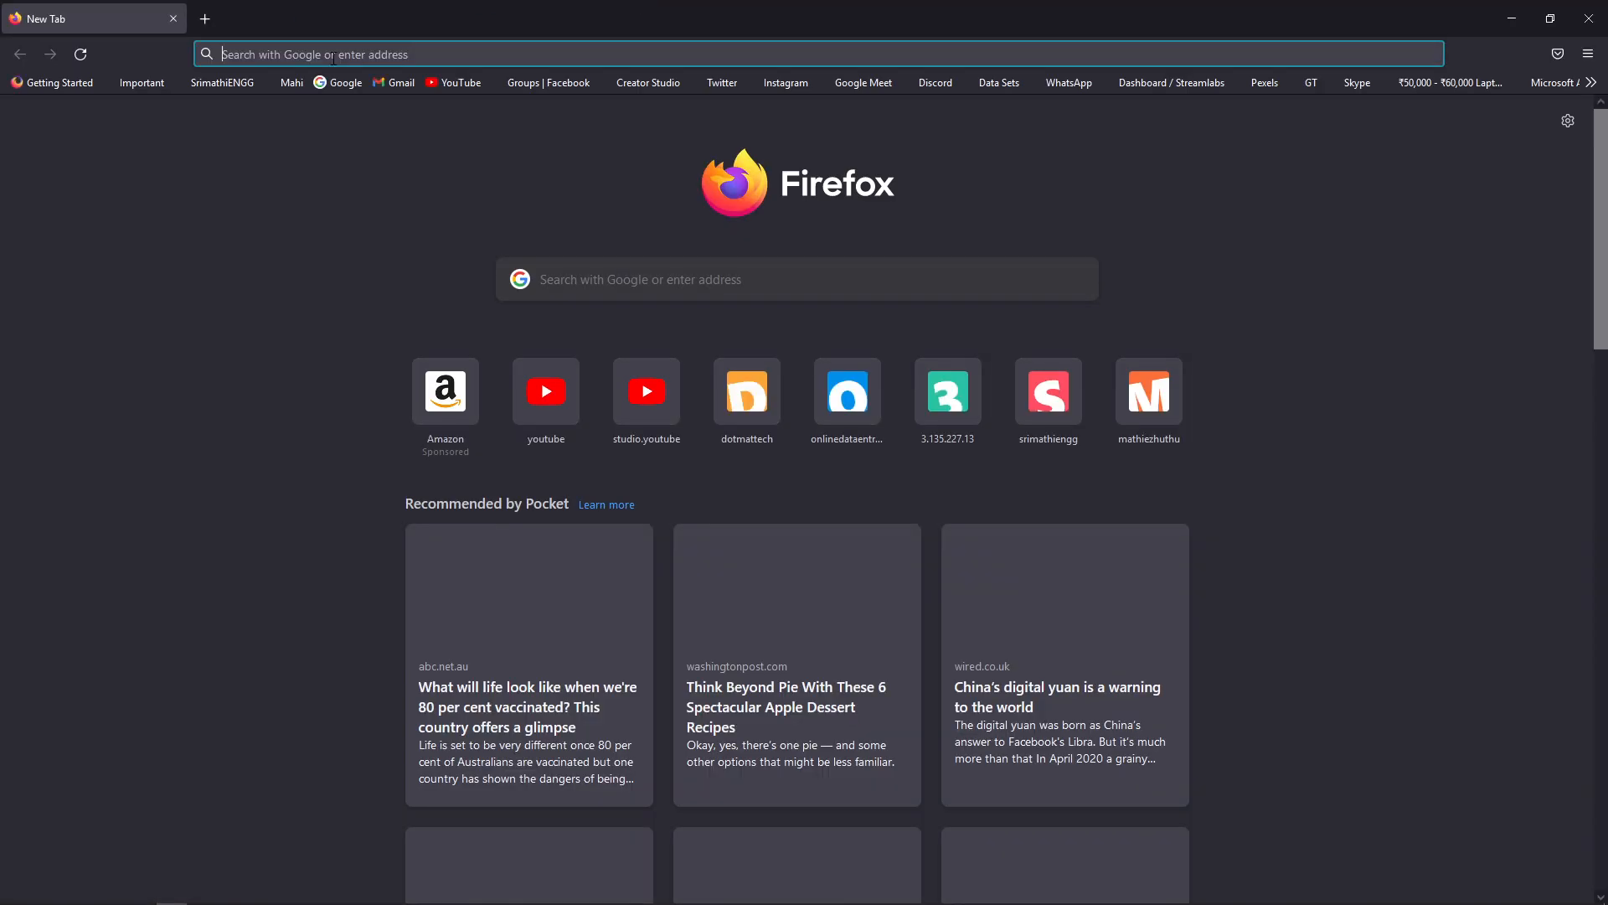
In Firefox, load dotmattech.in/dotmattech/wp-login.php without redirect parameters and enter the admin username.
left_click(334, 55)
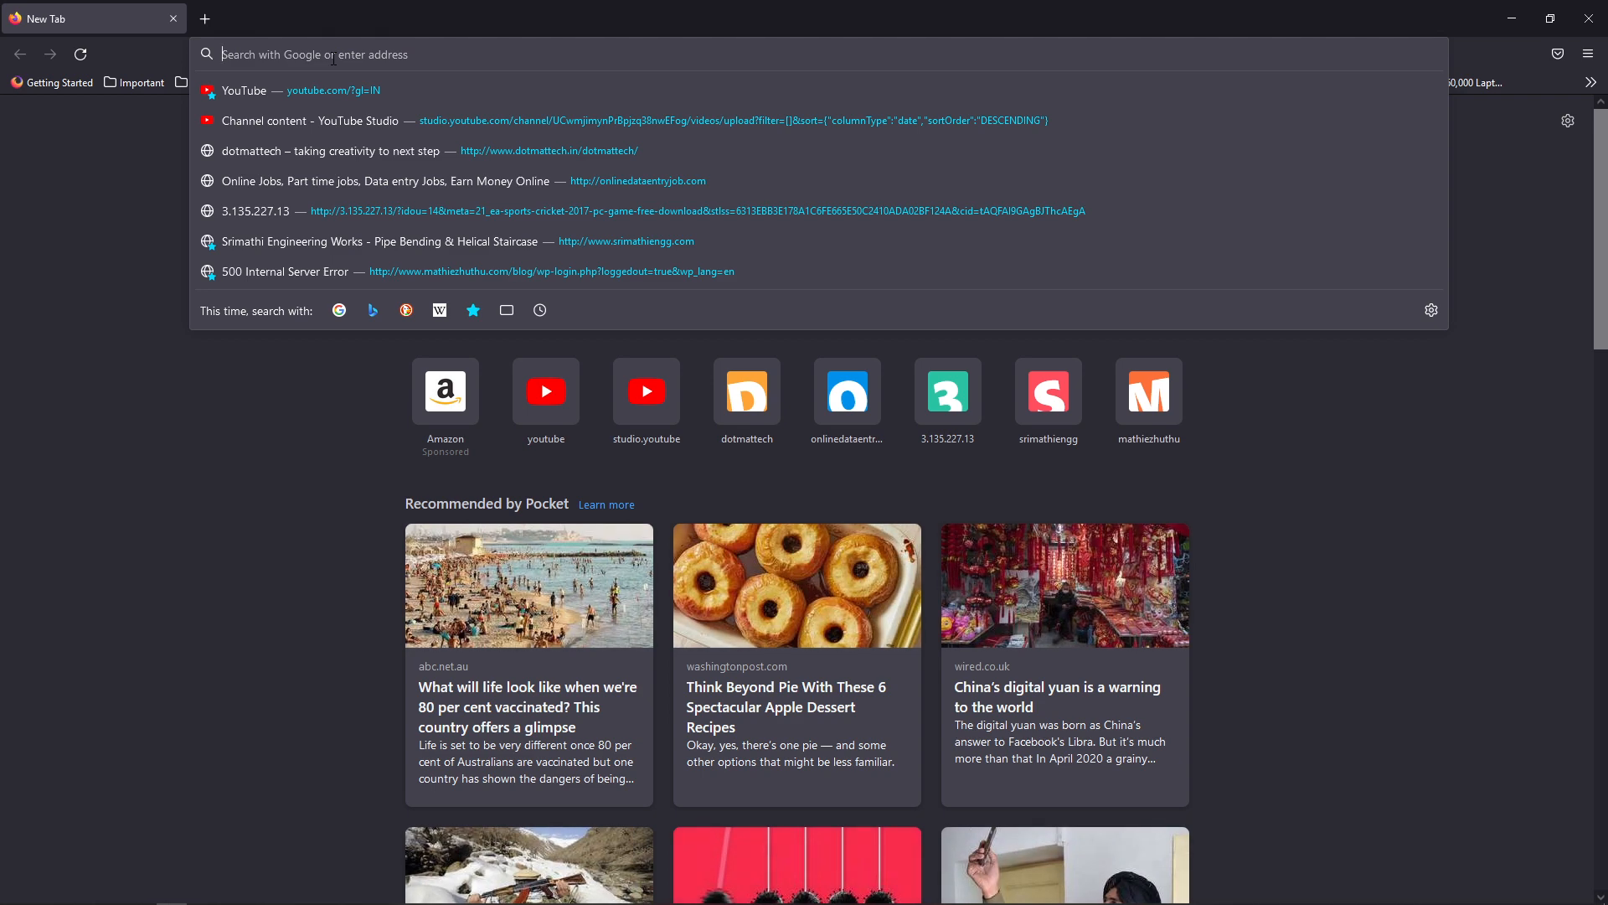
type("dotmattech.in/")
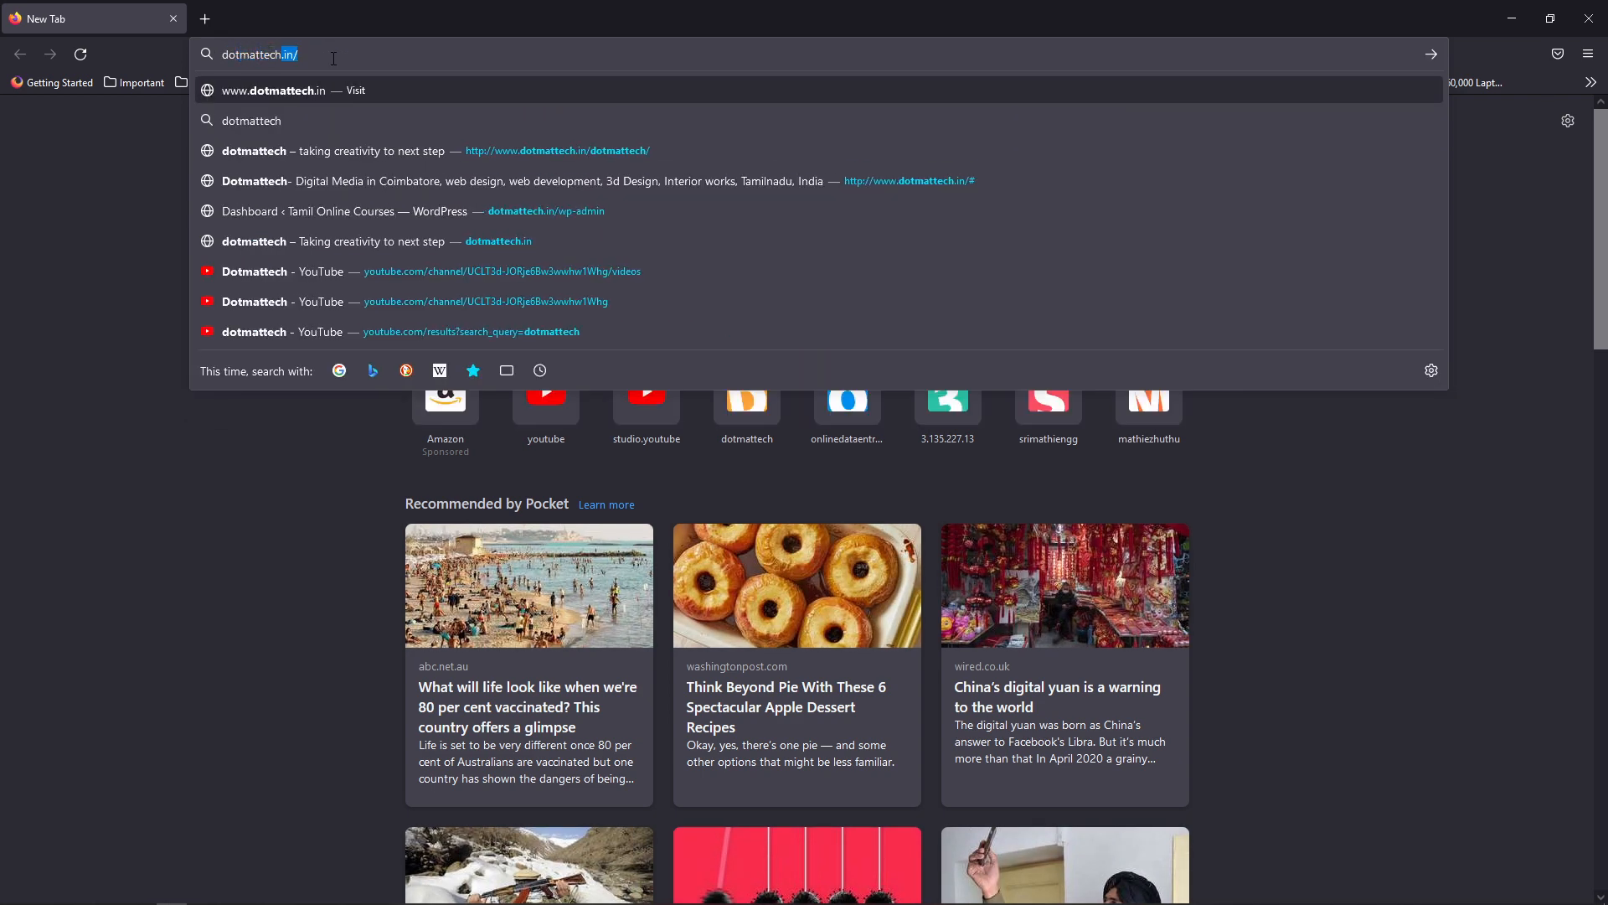
key("Right")
type("dotmatte")
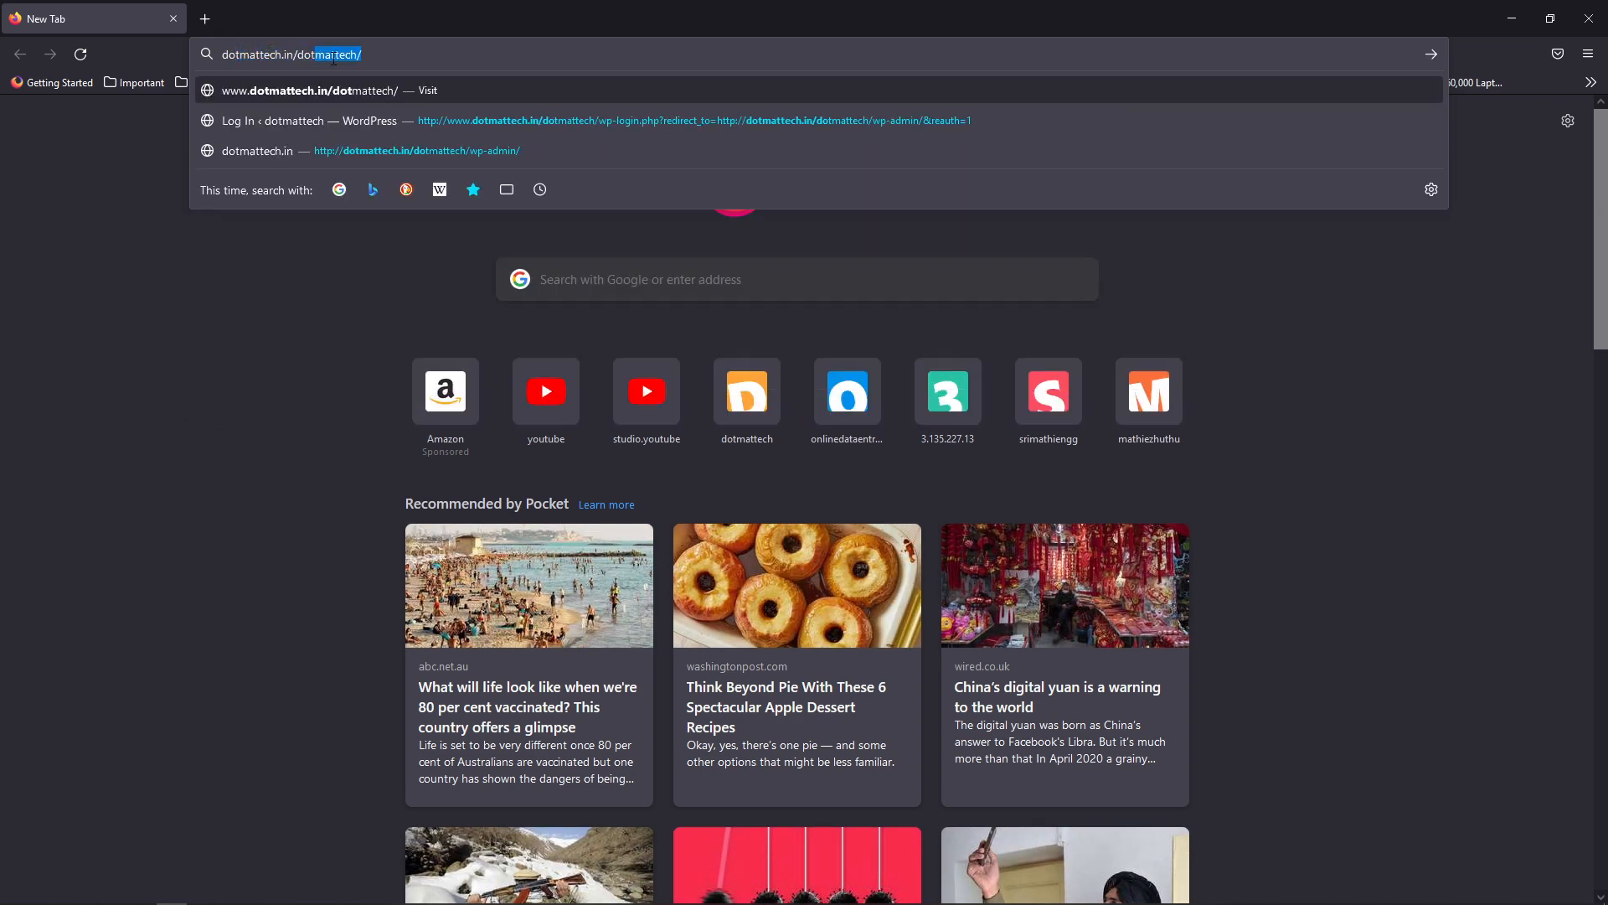
key("Right")
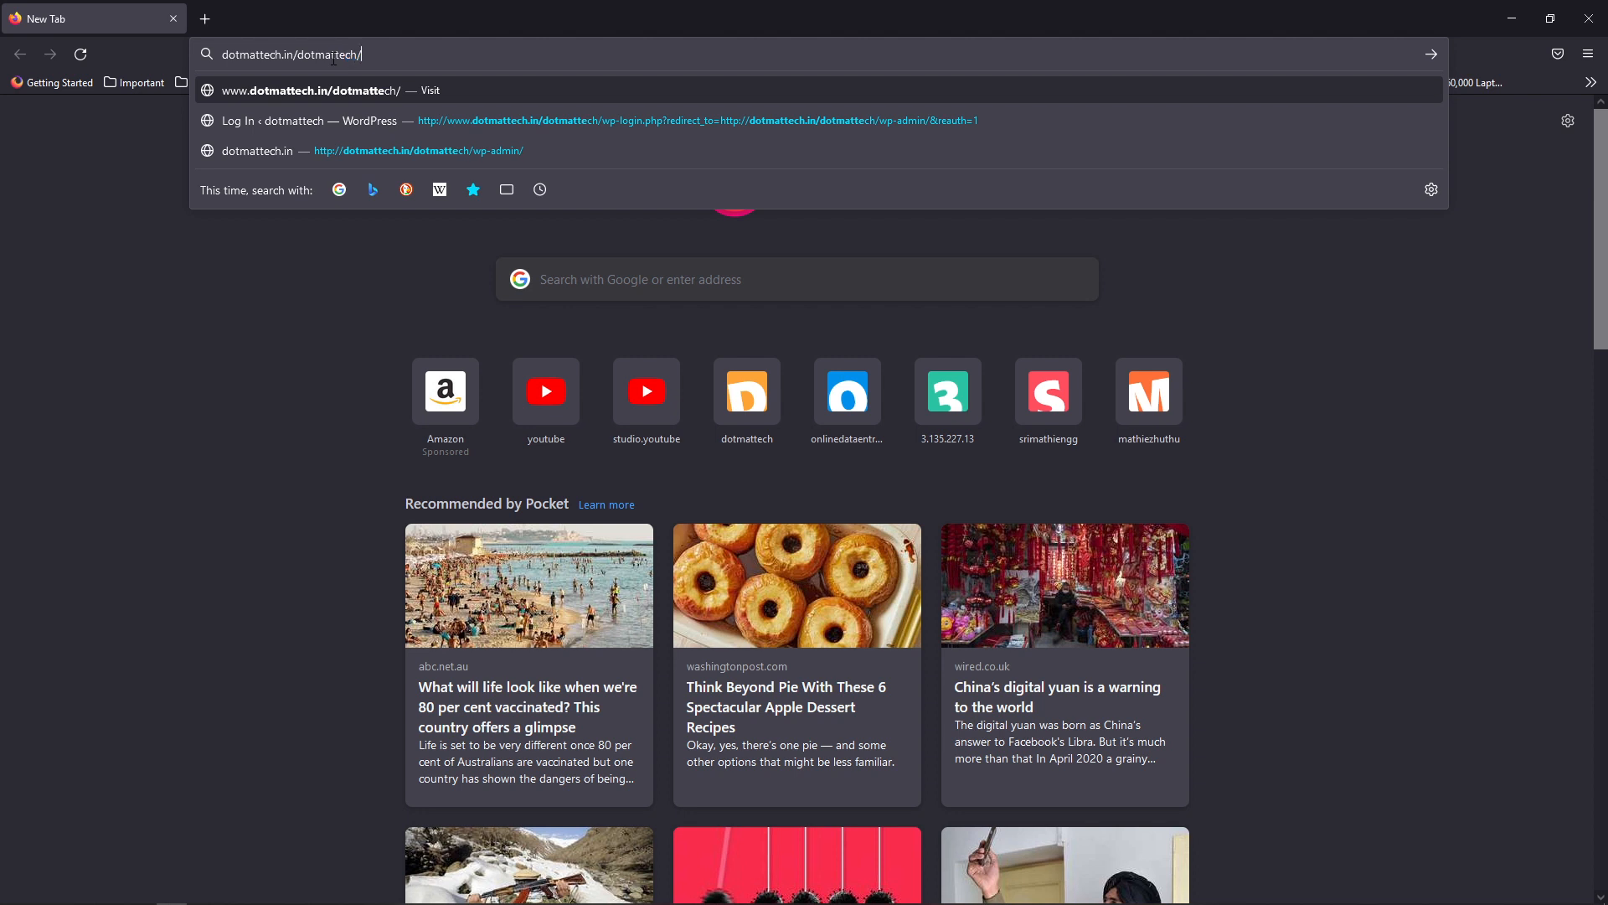
type("wp")
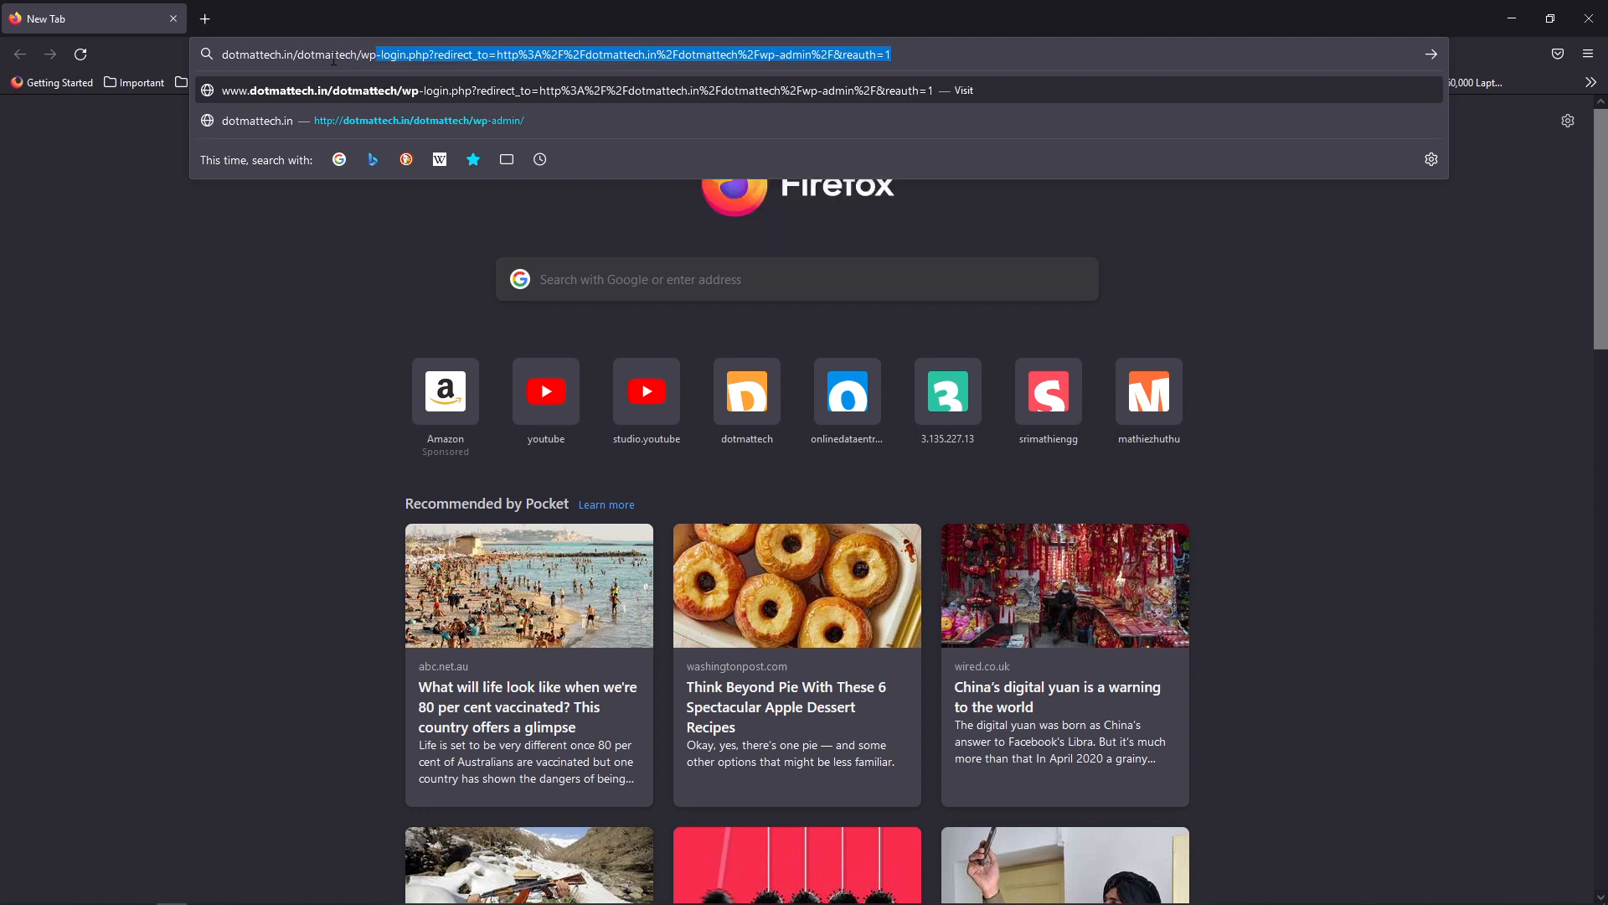
key("Right")
key("shift+Left")
key("shift+Left")
key("shift+Left")
key("shift+Left")
key("shift+Left")
key("shift+Left")
key("shift+Left")
key("shift+Left")
key("shift+Left")
key("shift+Left")
key("shift+Left")
key("shift+Left")
key("shift+Left")
key("shift+Left")
key("shift+Left")
key("shift+Left")
key("shift+Left")
key("shift+Left")
key("shift+Left")
key("shift+Left")
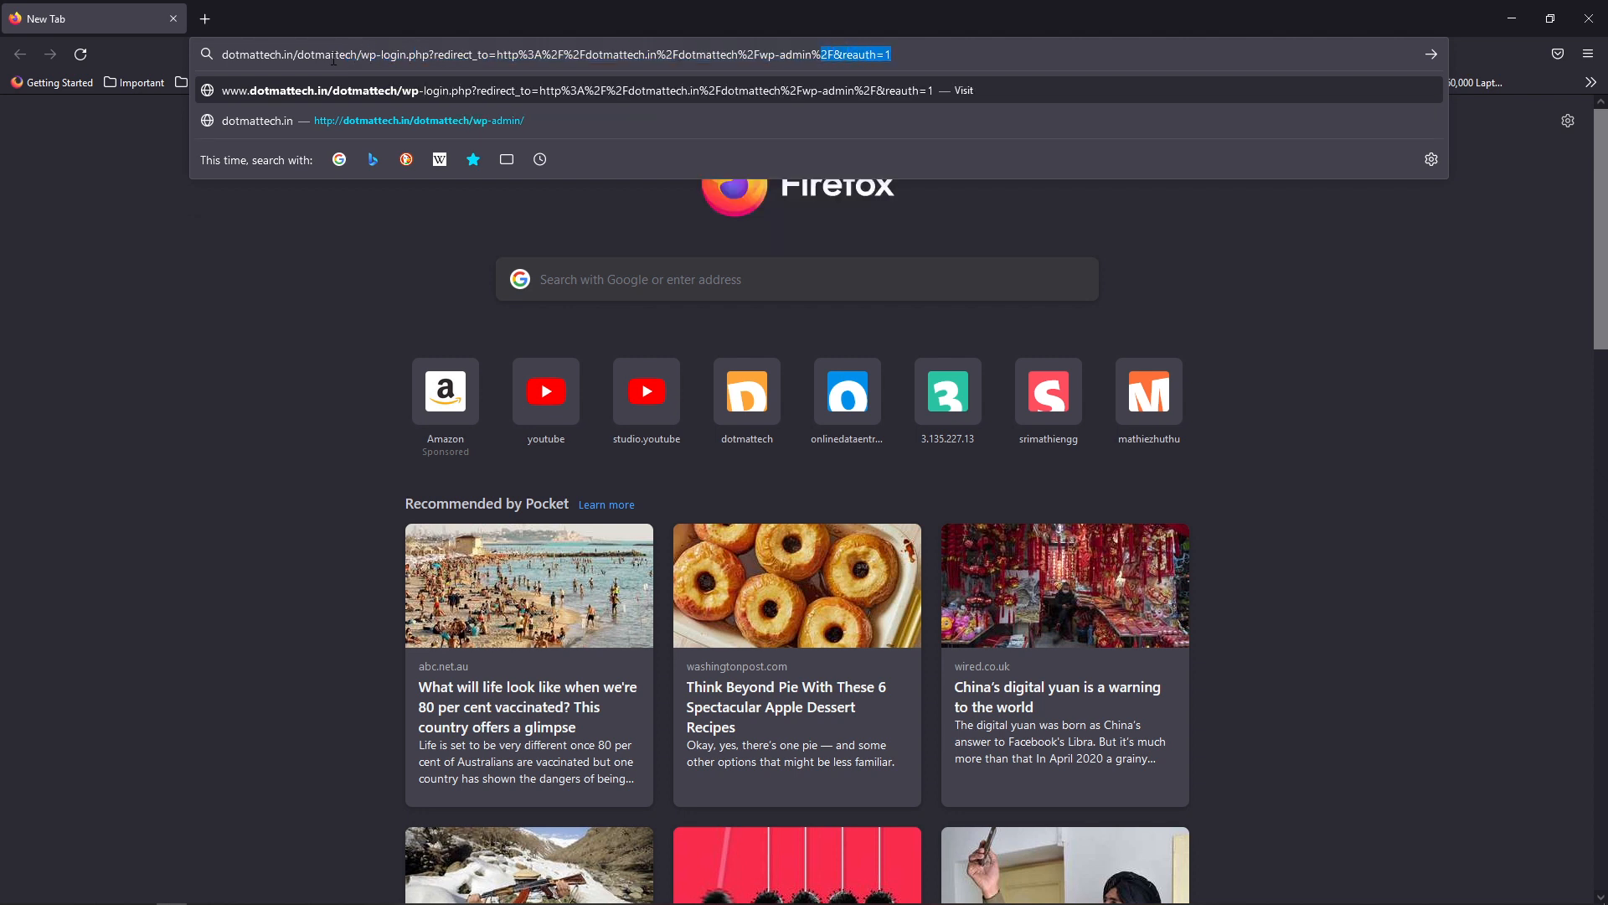
key("shift+Left")
key("shift+Left")
key("shift+Left")
key("shift+Left")
key("shift+Left")
key("shift+Left")
key("shift+Left")
key("shift+Left")
key("shift+Left")
key("shift+Left")
key("shift+Left")
key("shift+Left")
key("shift+Left")
key("shift+Left")
key("shift+Left")
key("shift+Left")
key("shift+Left")
key("shift+Left")
key("shift+Left")
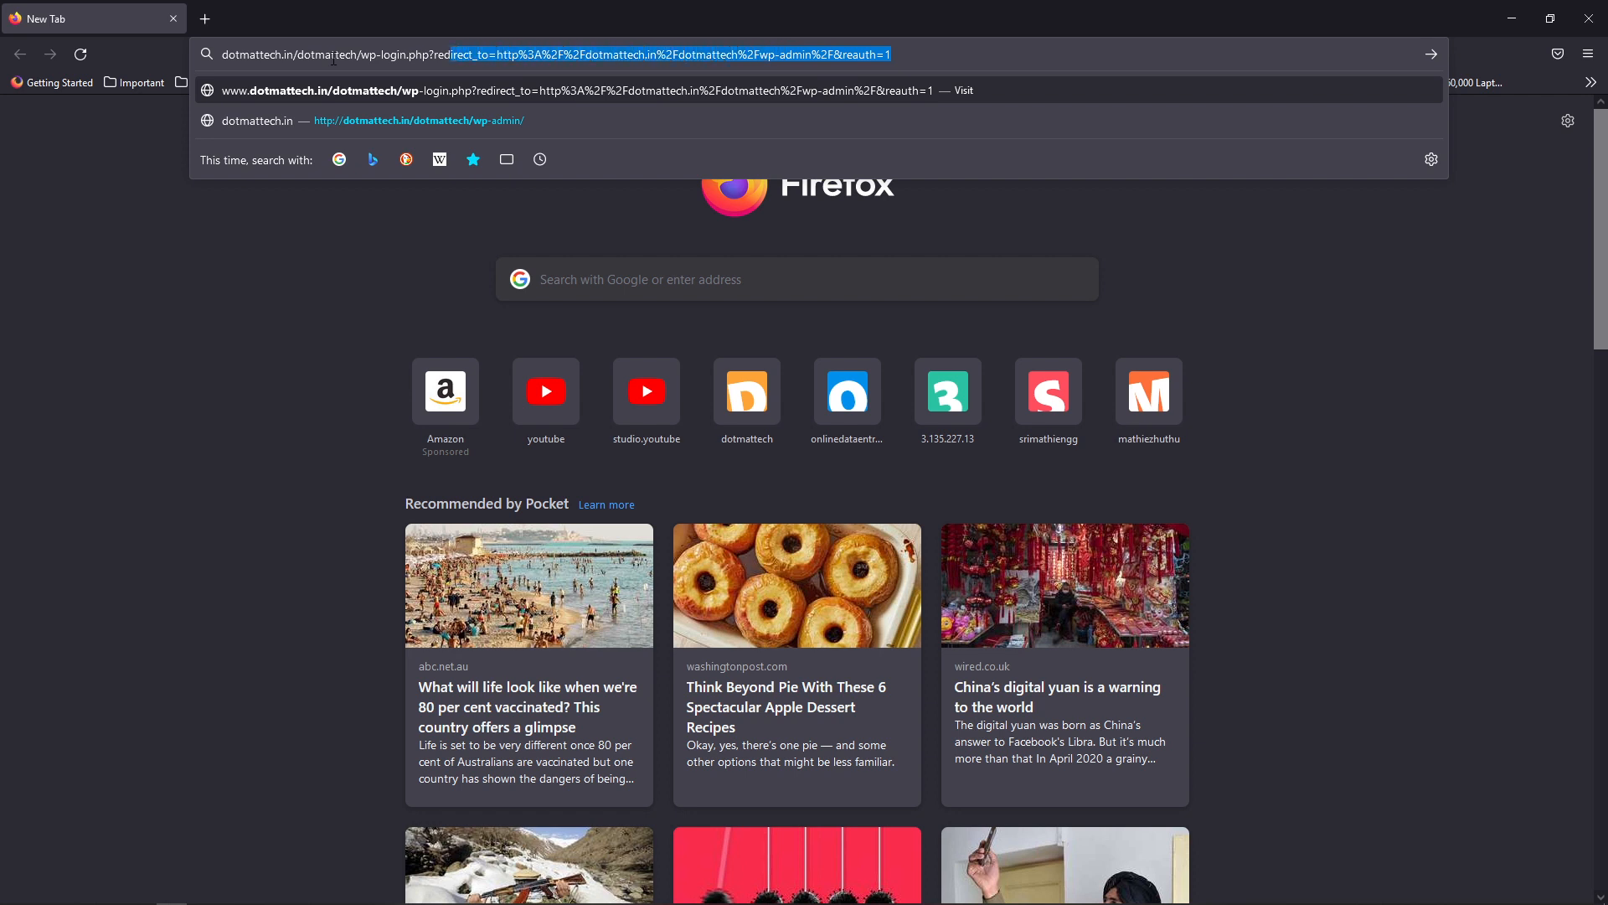
key("BackSpace")
key("Return")
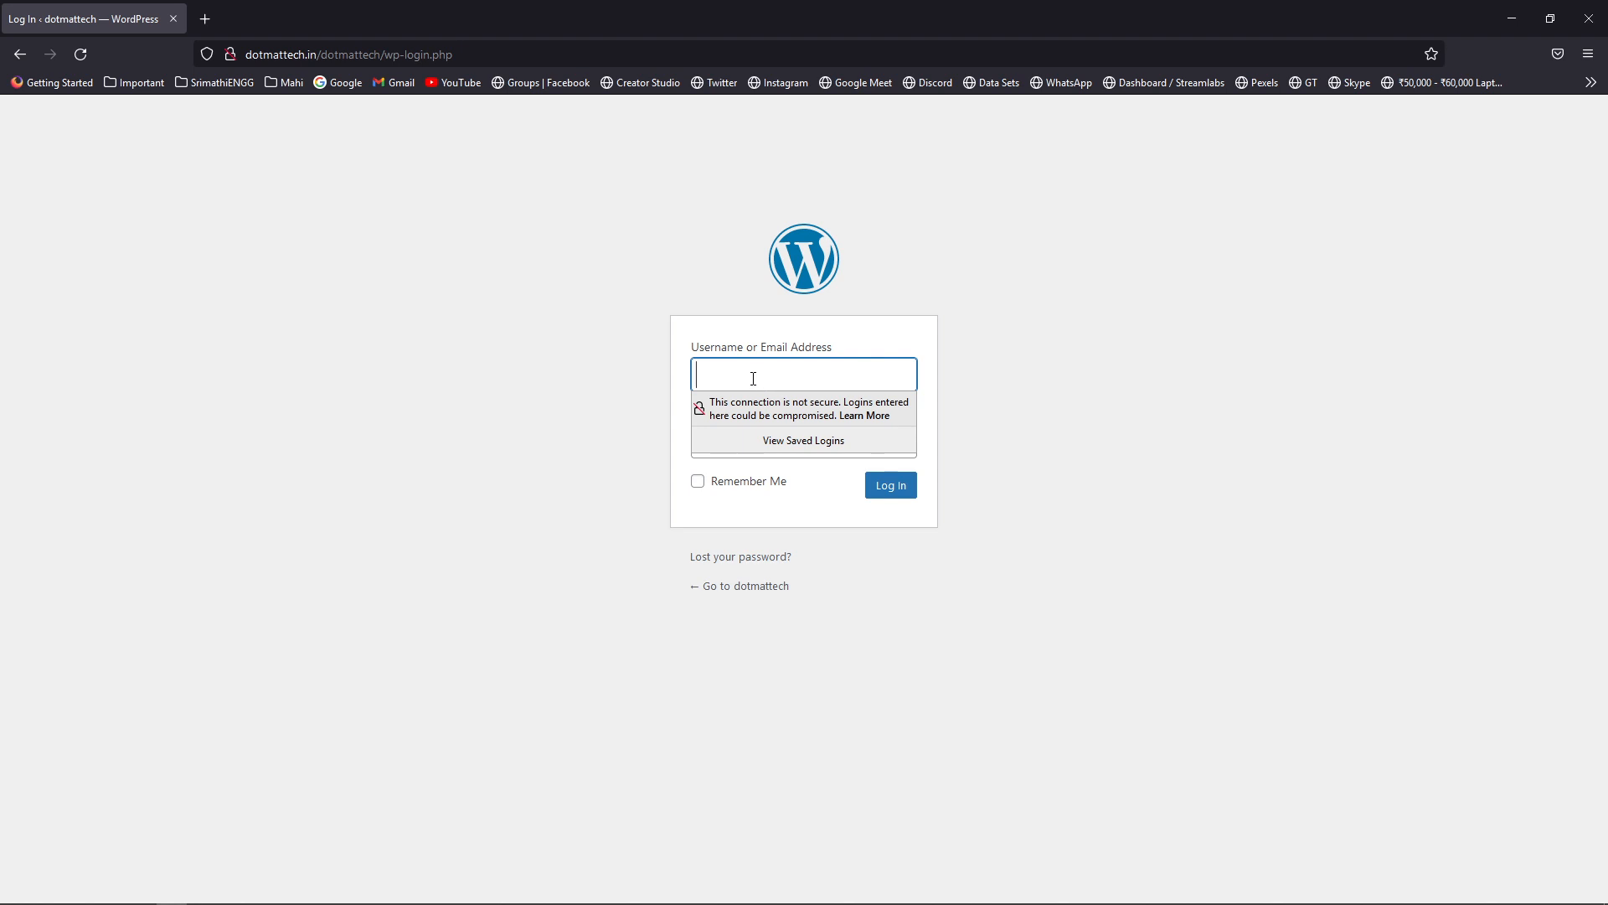
type("dotmattech")
key("Tab")
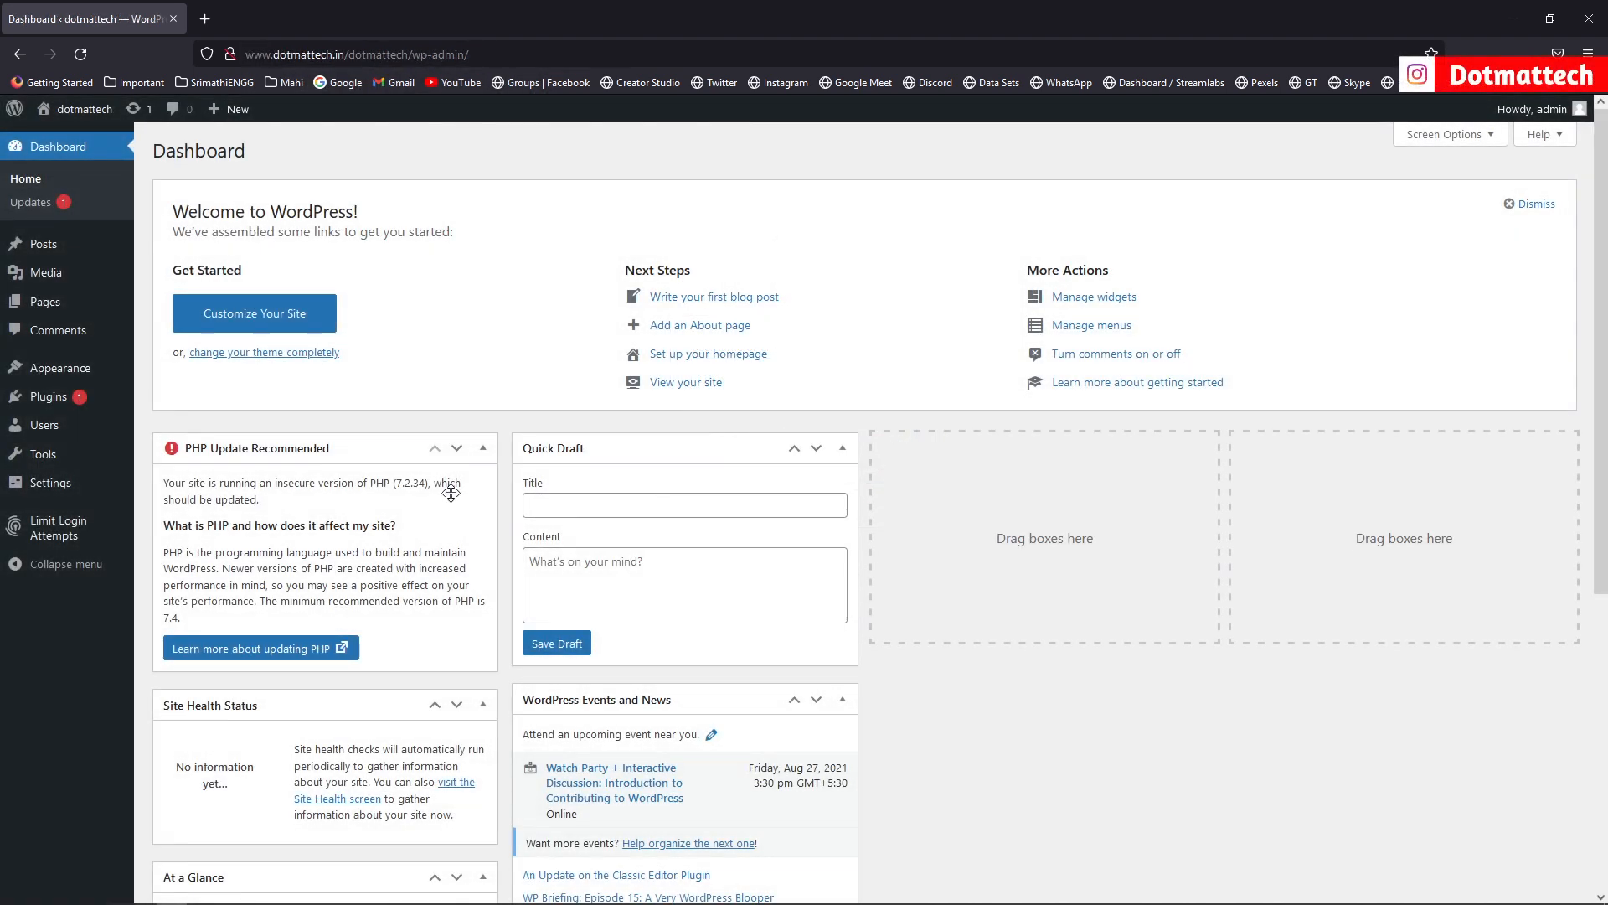